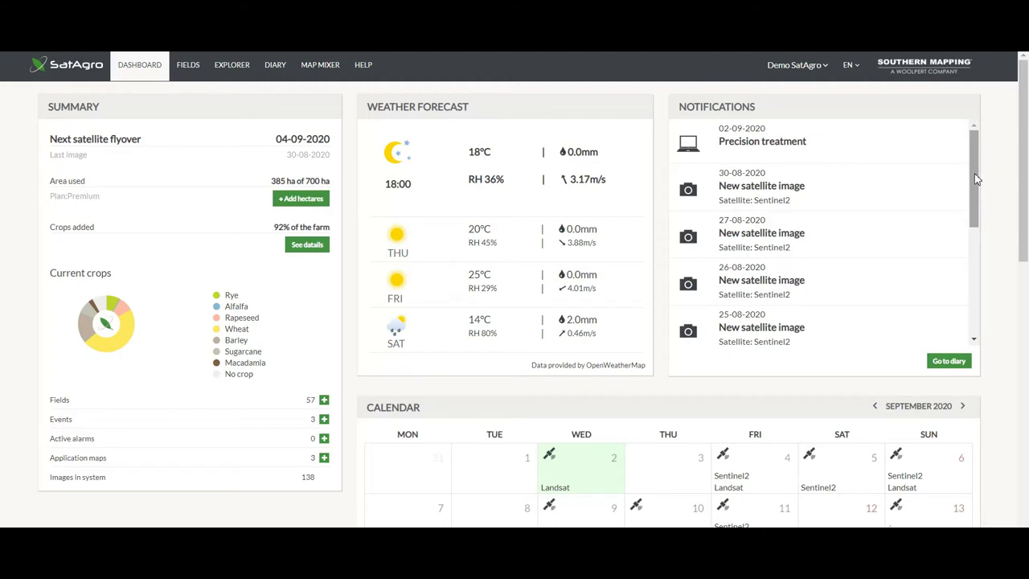
- Step the dashboard calendar back to August 2020 to list its Sentinel2 and Landsat image dates
drag(977, 179, 985, 299)
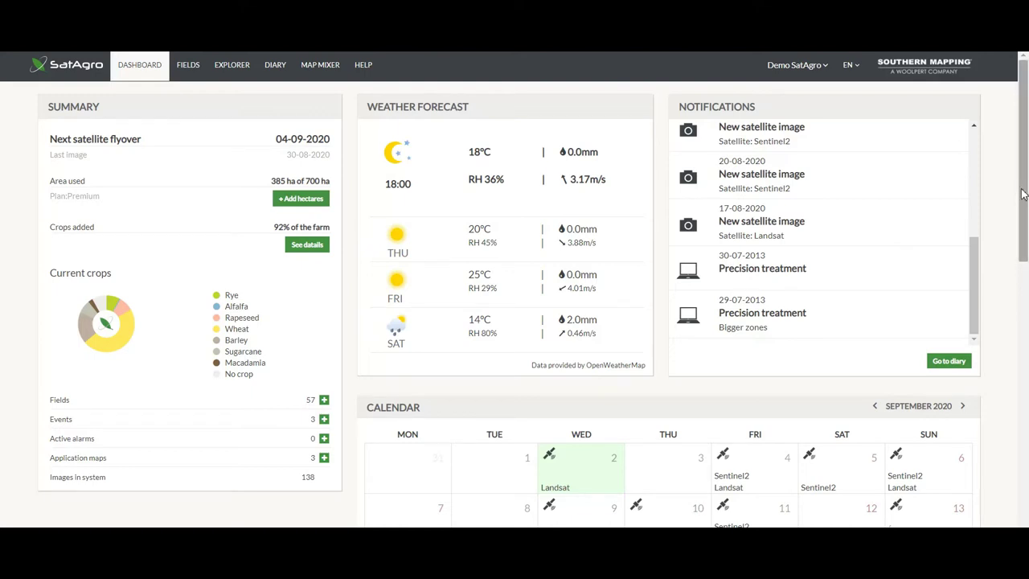
drag(1024, 196, 1025, 332)
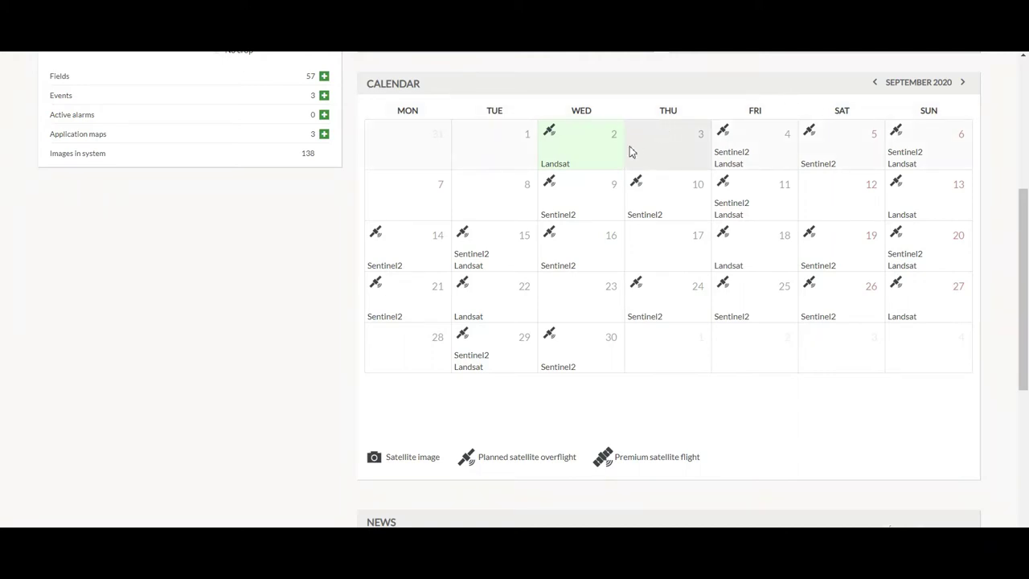
click(875, 82)
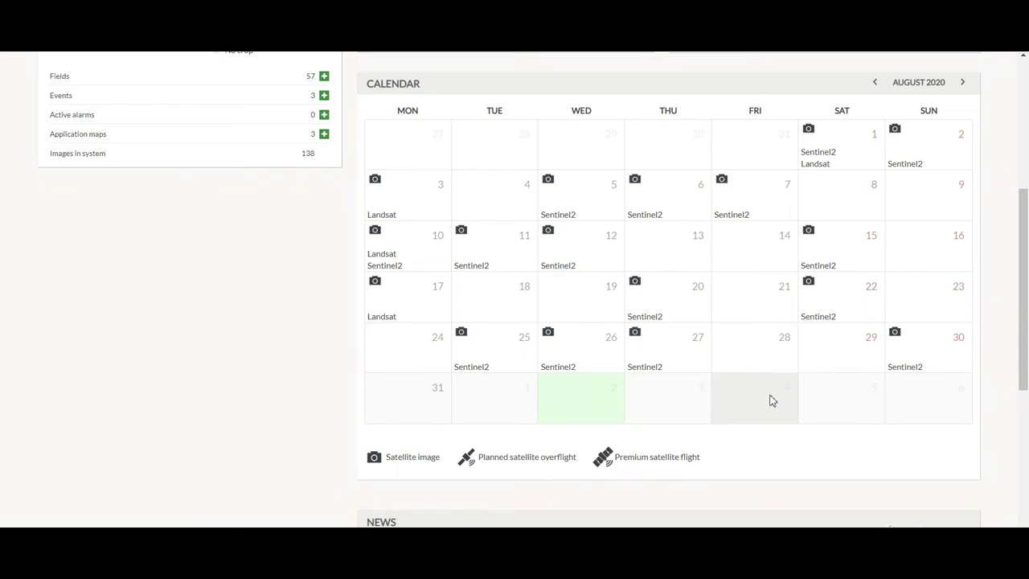
scroll(770, 397, up, 4)
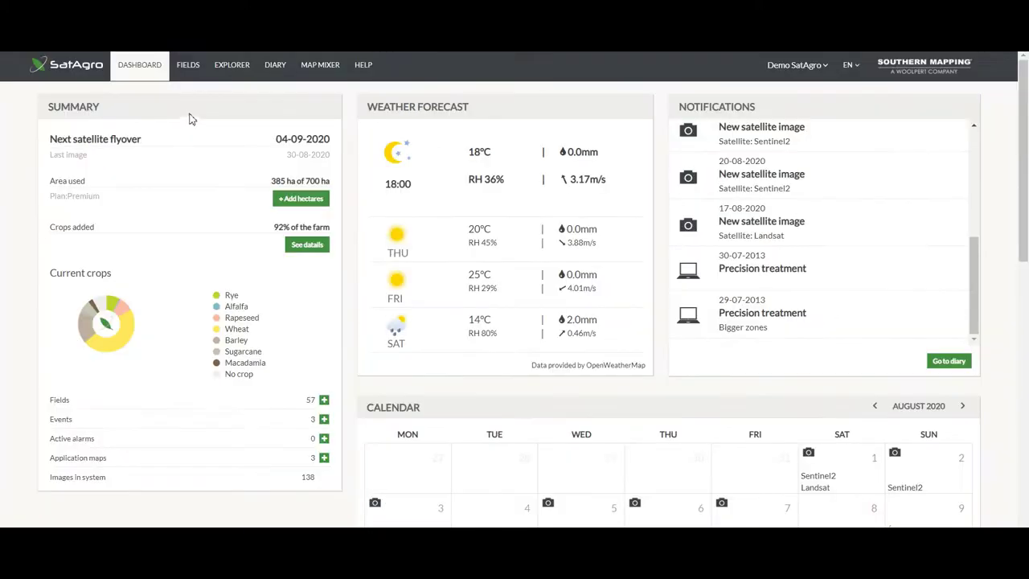
- Open the Fields page and scroll through the 57-field list with crop, area and indices
click(188, 70)
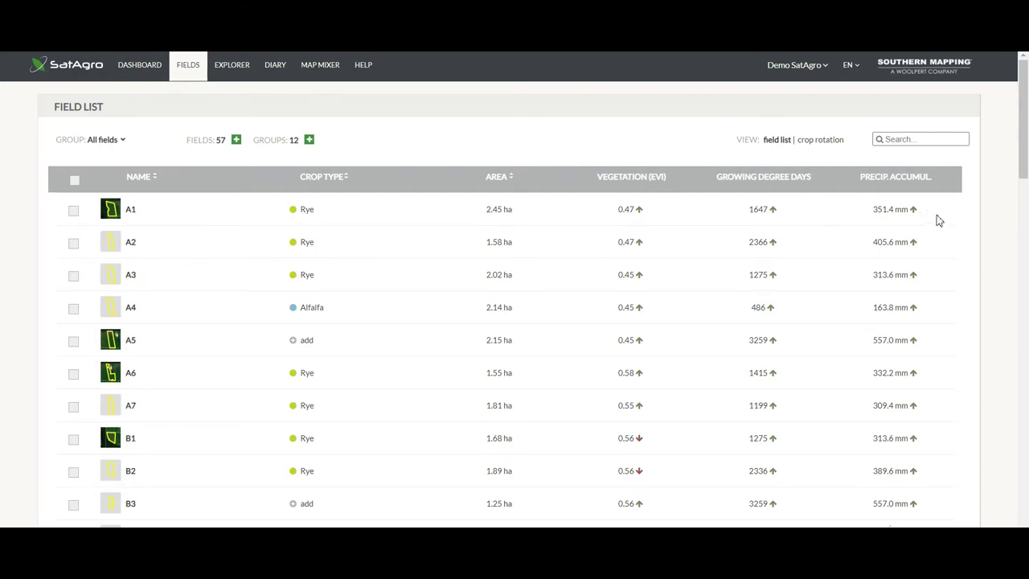
drag(1025, 166, 1026, 392)
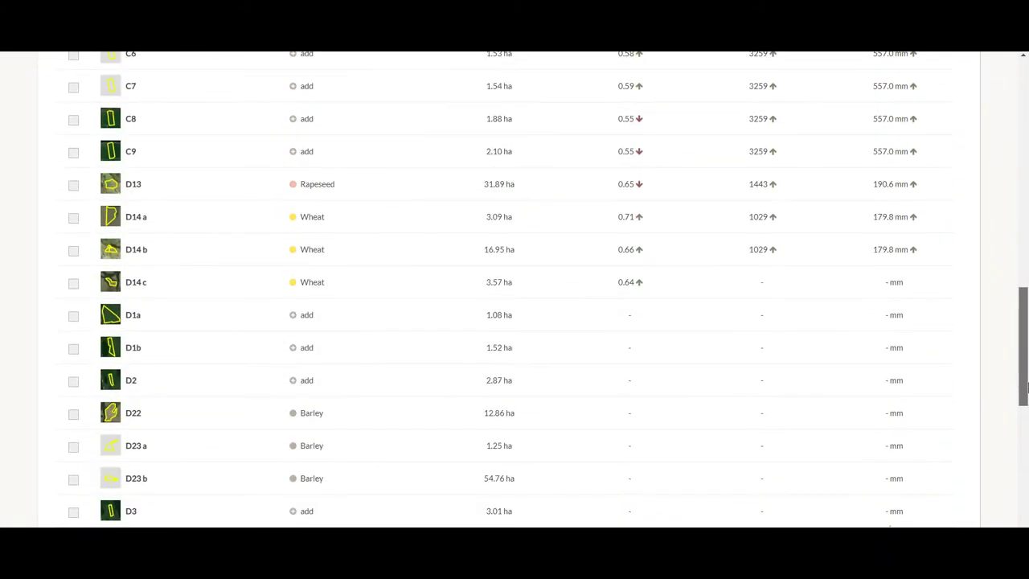
- Open the D14 b field card and scroll through its forecast and monitoring indicators
click(112, 251)
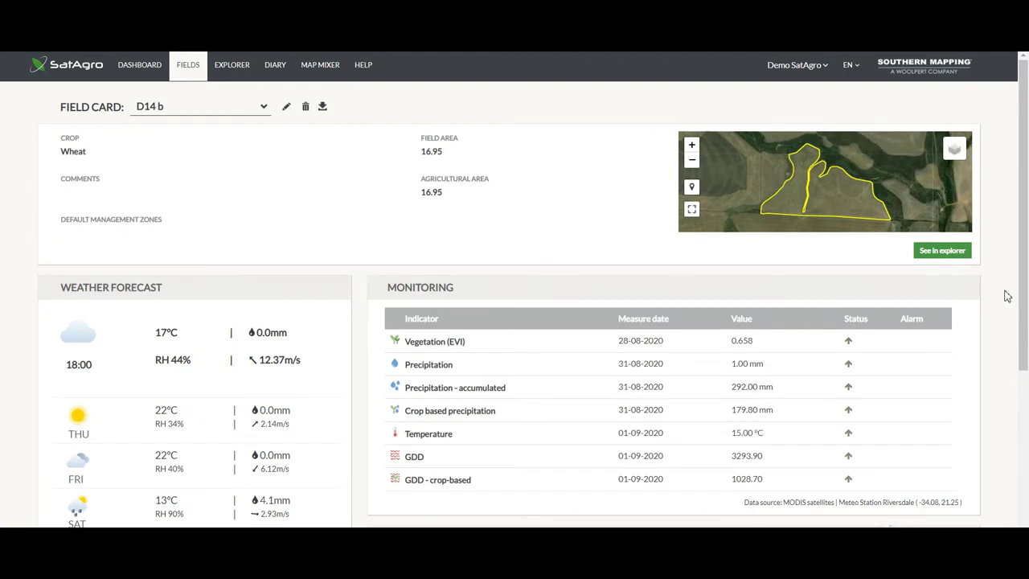
scroll(1026, 313, down, 1)
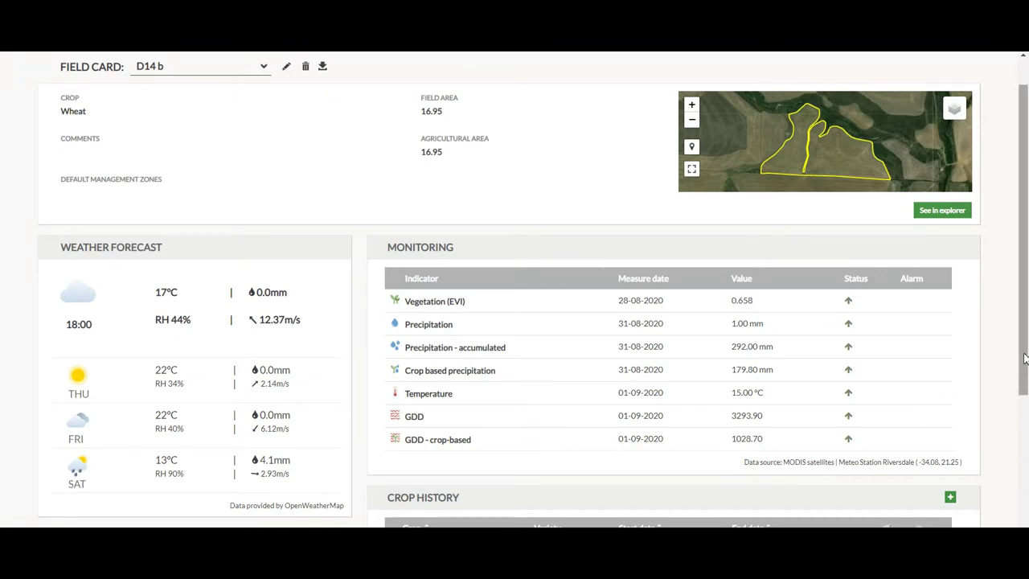
drag(1024, 359, 1026, 454)
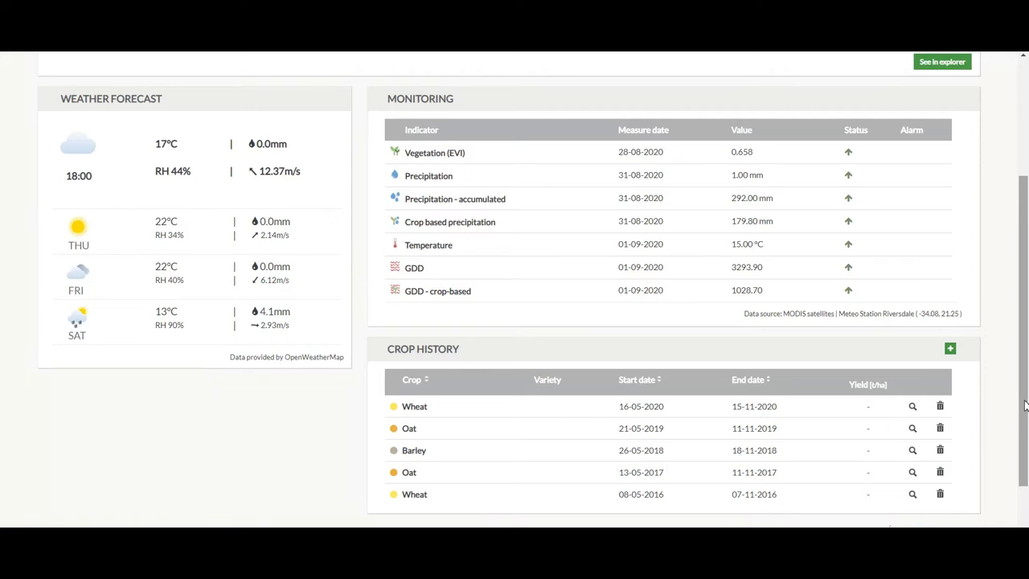
drag(1024, 273, 1025, 157)
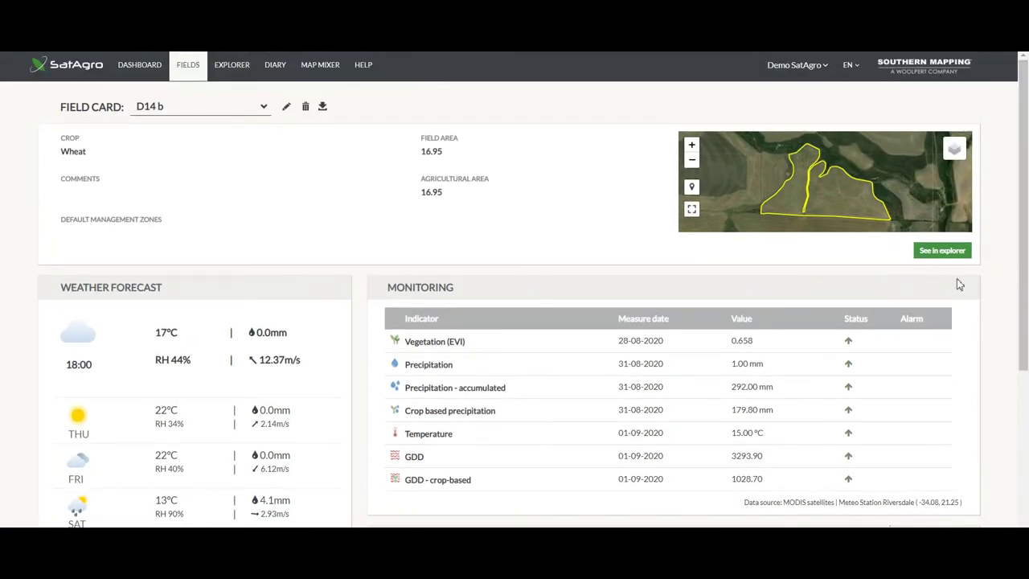
- View D14 b's 30-08-2020 Sentinel2 vegetation map in the Explorer, zoomed out
click(945, 253)
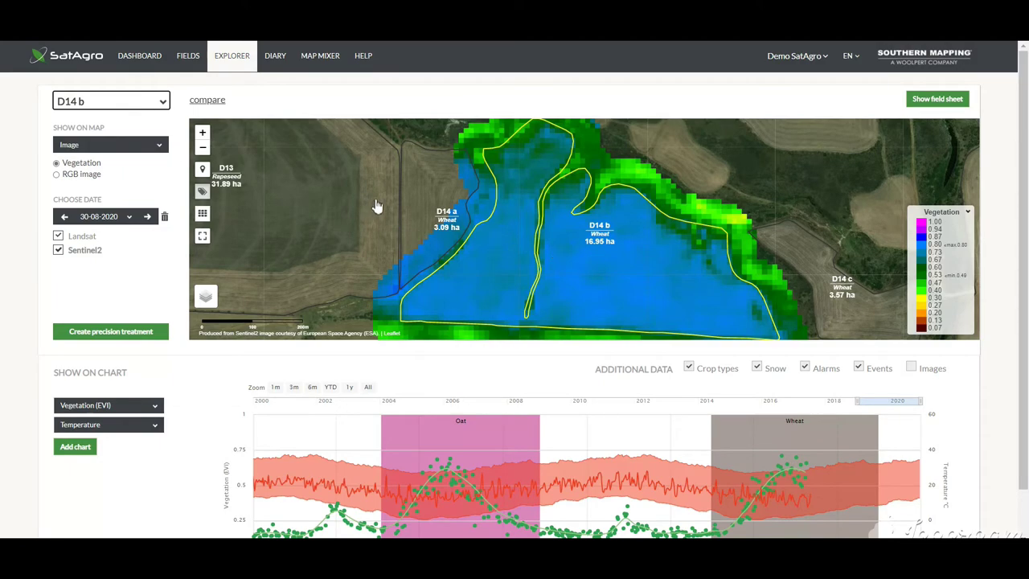
scroll(377, 206, down, 1)
scroll(377, 206, down, 1)
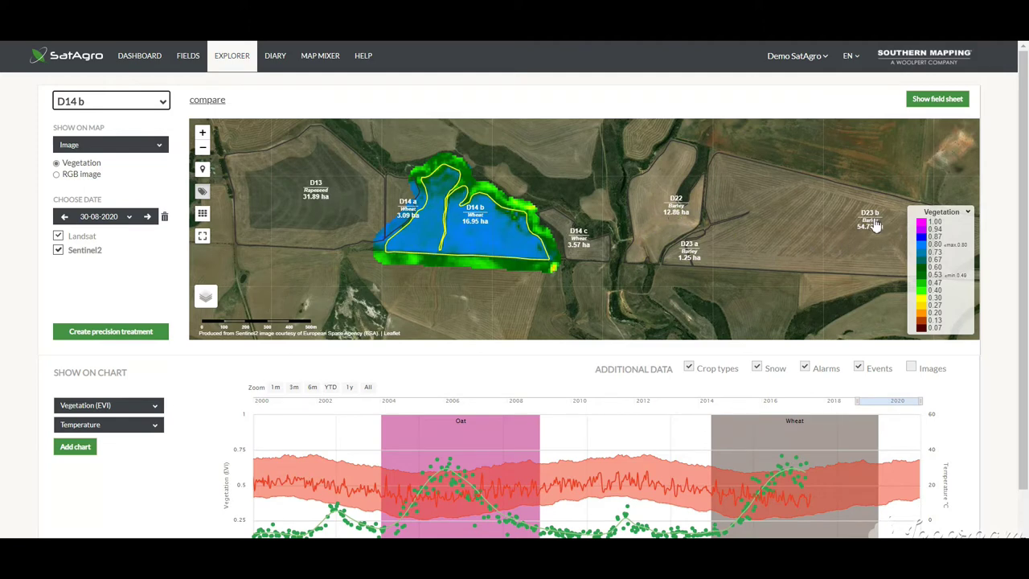
scroll(533, 227, up, 1)
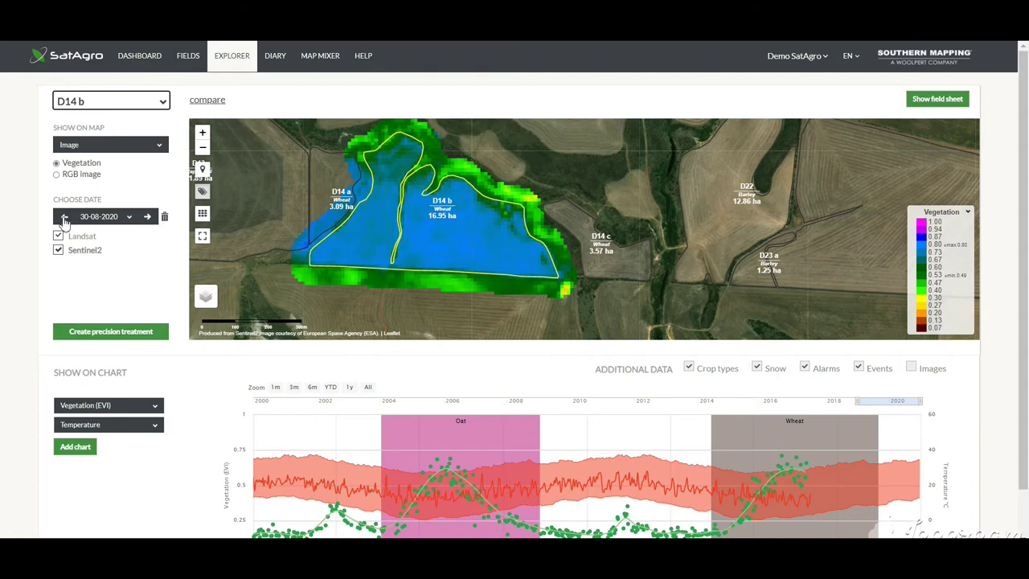
- Move the map back to 10-08-2020 and compare it side by side with 30-08-2020
click(65, 217)
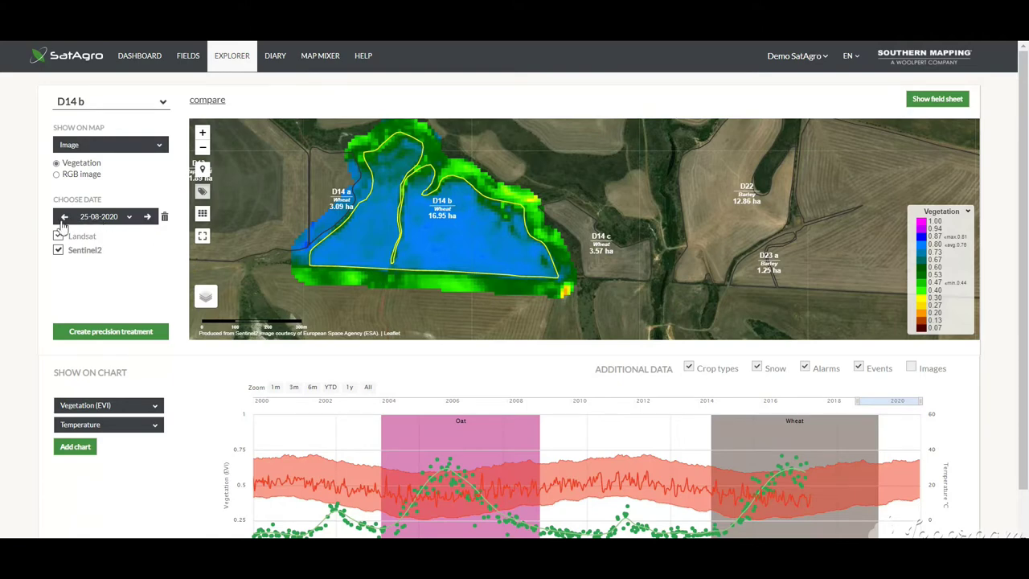
click(65, 217)
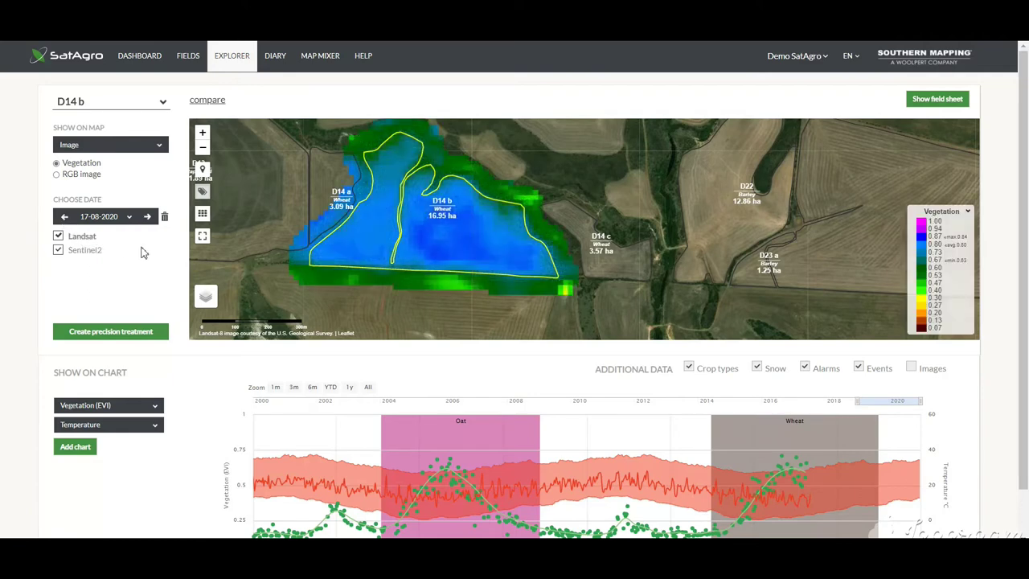
click(66, 217)
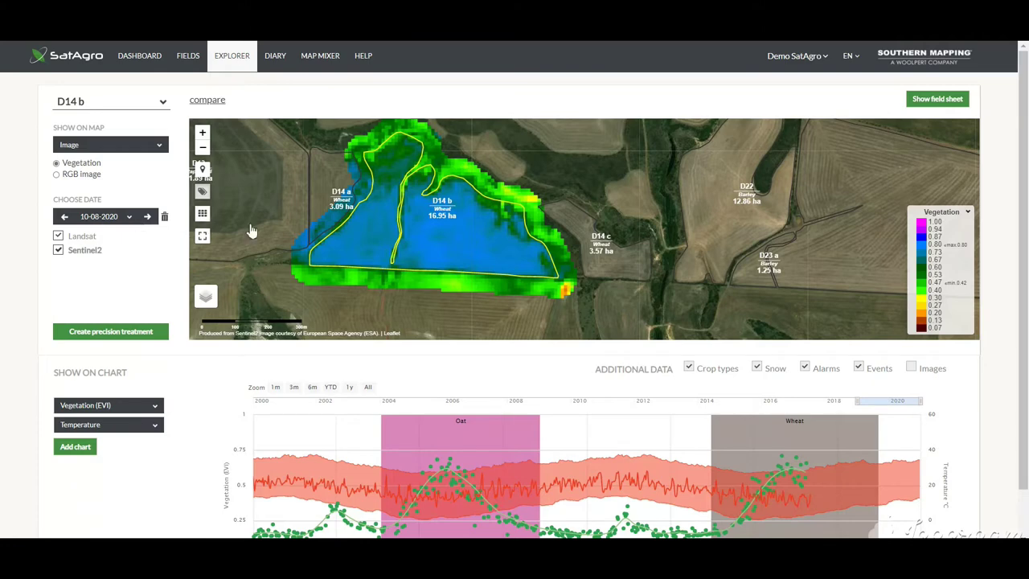
click(201, 101)
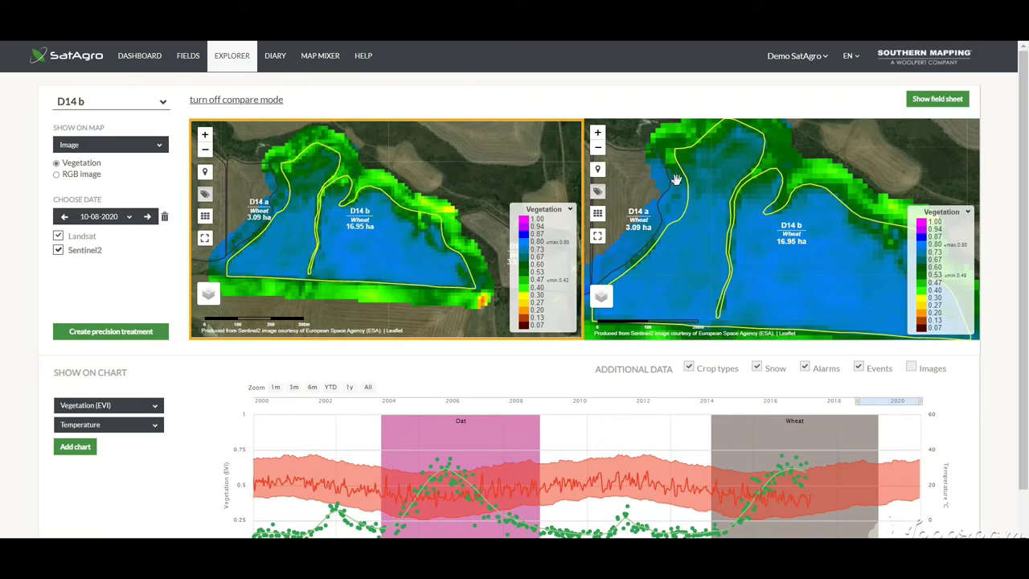
- Load the 21-08-2019 image into the right comparison map and centre it on D14 b
click(685, 134)
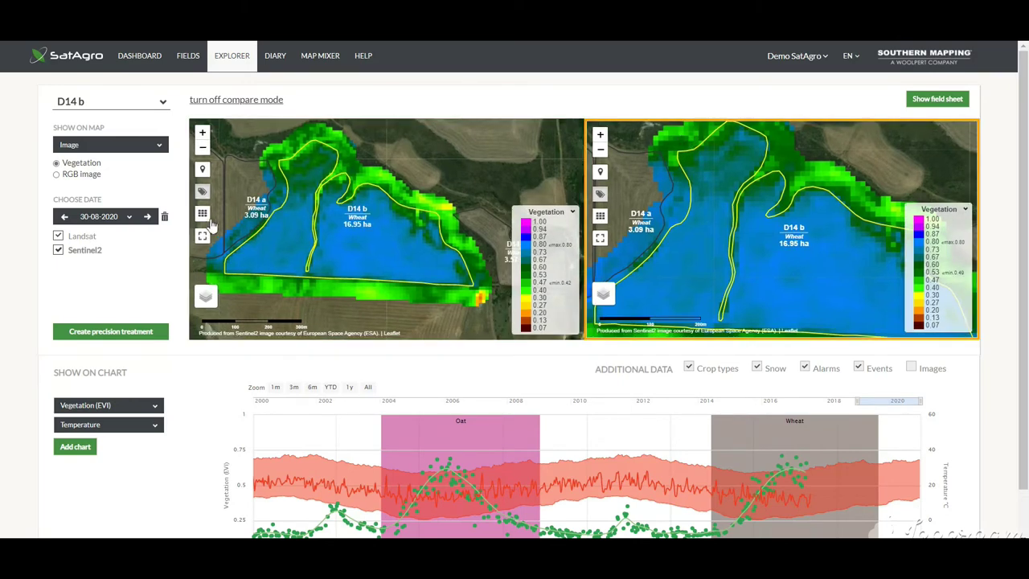
click(130, 217)
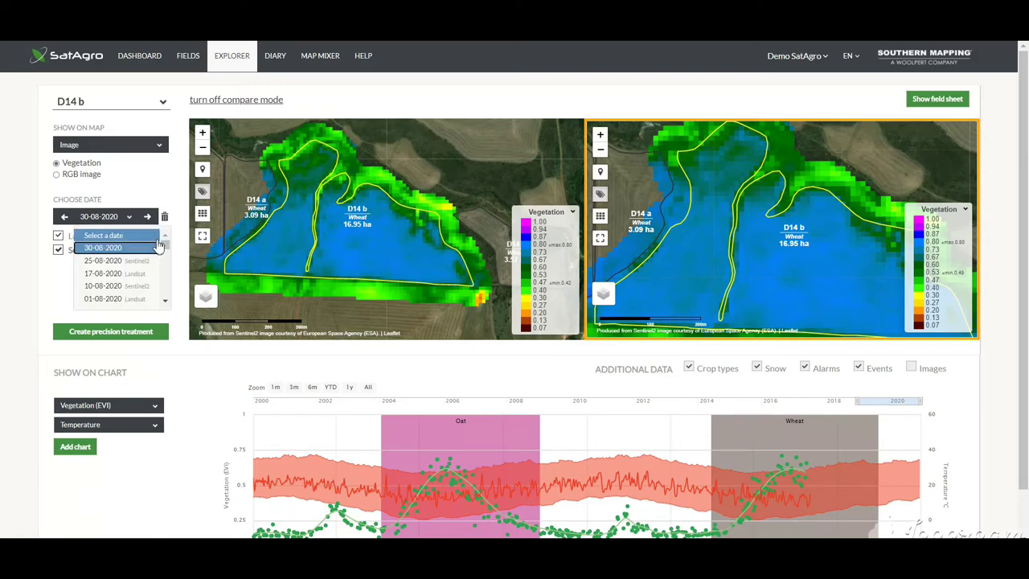
drag(165, 250, 165, 287)
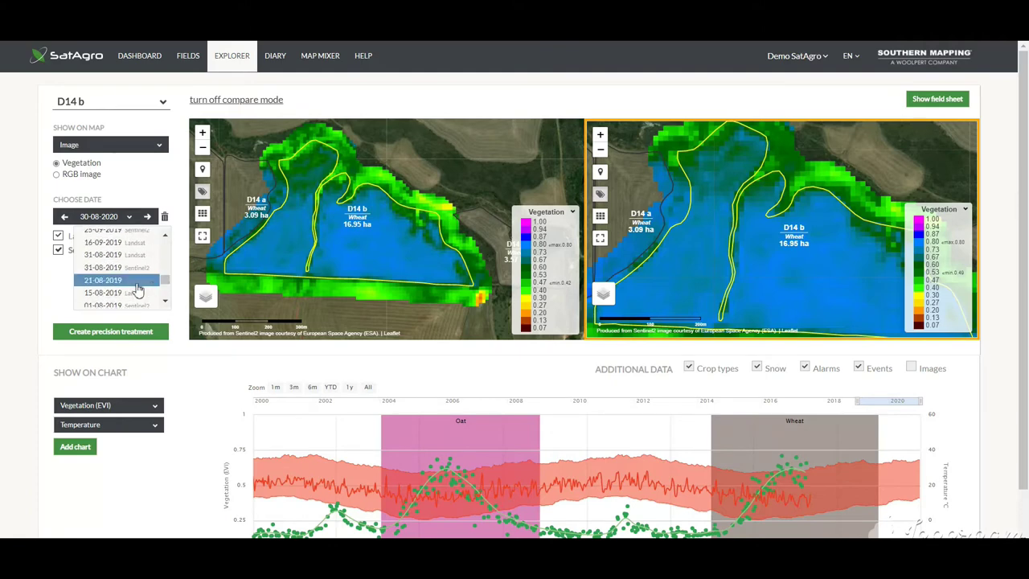
click(105, 281)
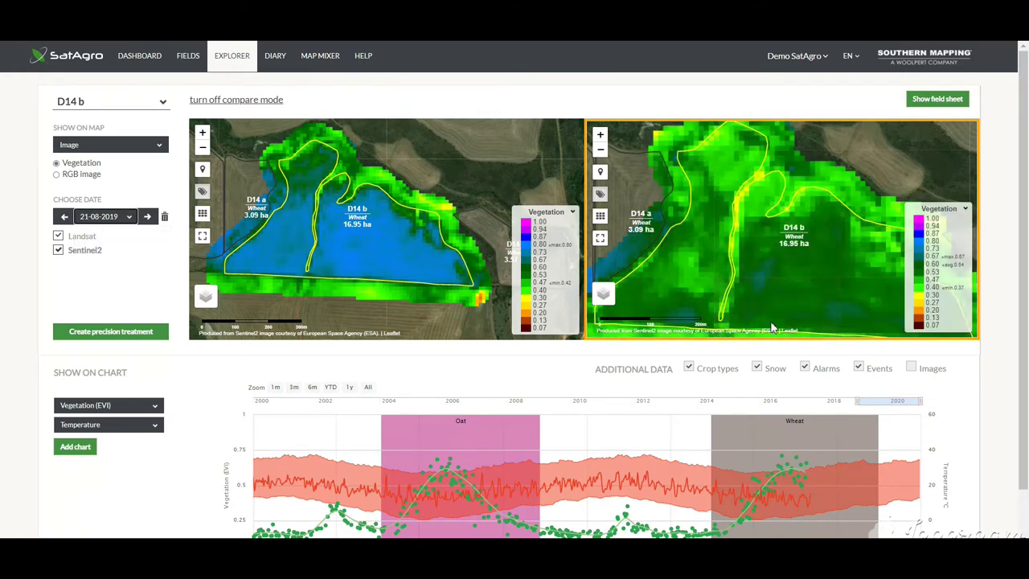
scroll(756, 243, down, 1)
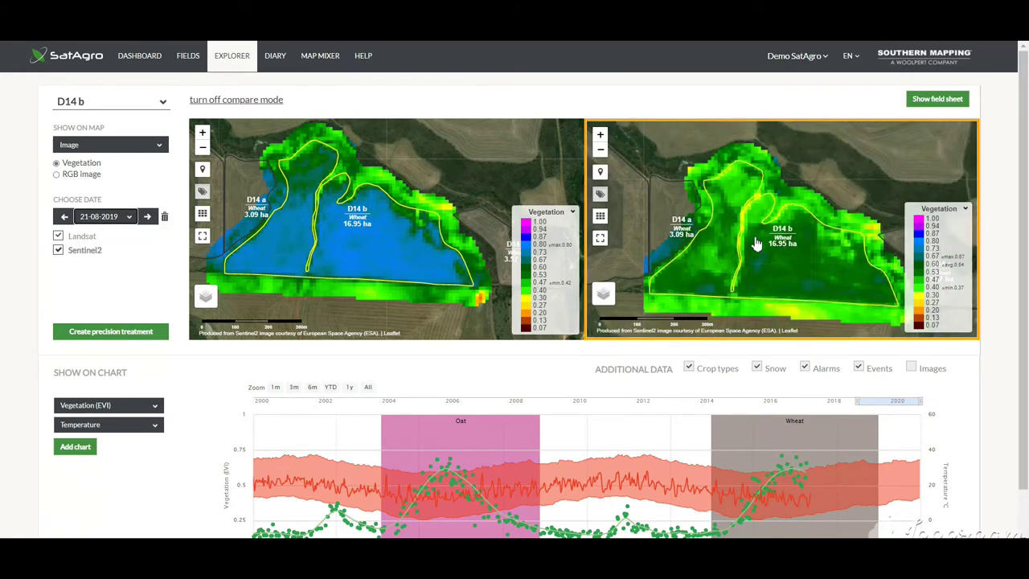
drag(809, 181, 809, 169)
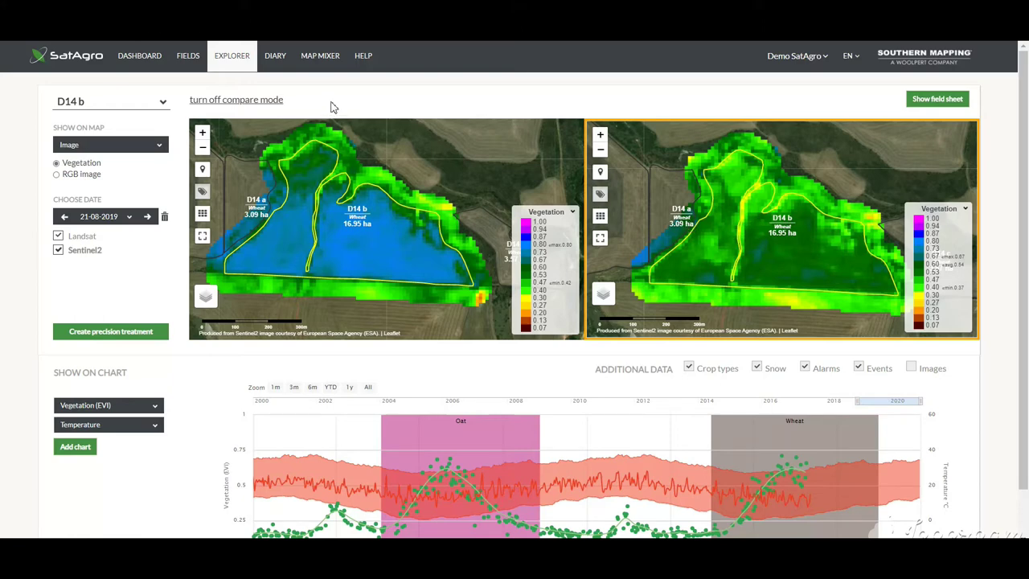
- Exit compare mode and hide the field name labels on the 10-08-2020 map
click(244, 102)
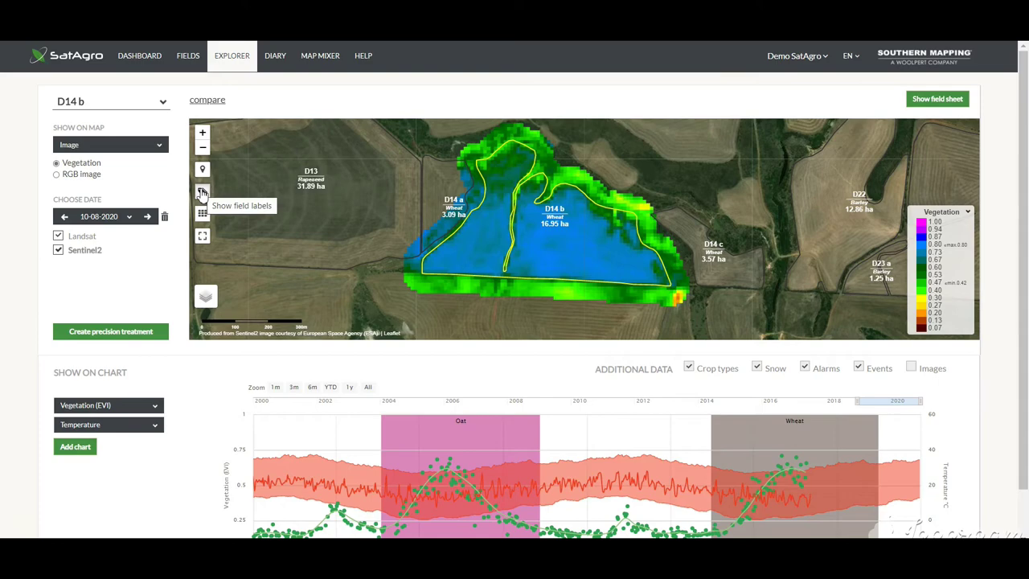
click(202, 193)
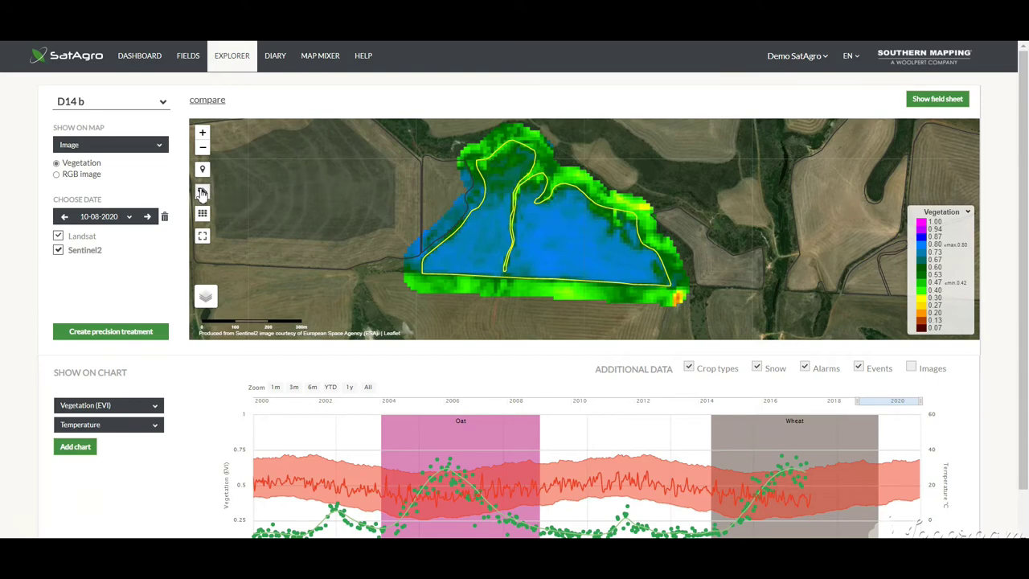
click(202, 238)
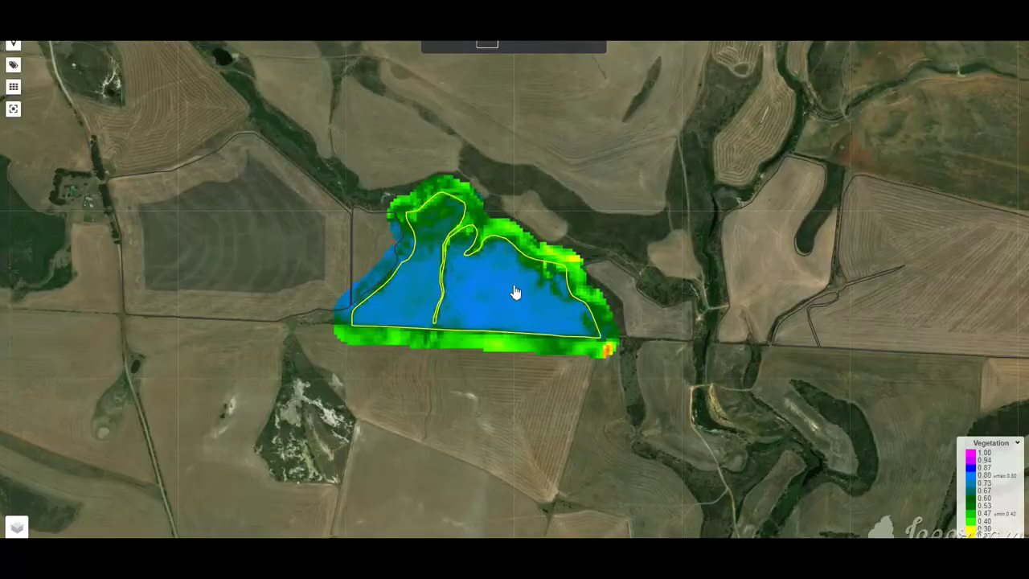
scroll(609, 269, up, 1)
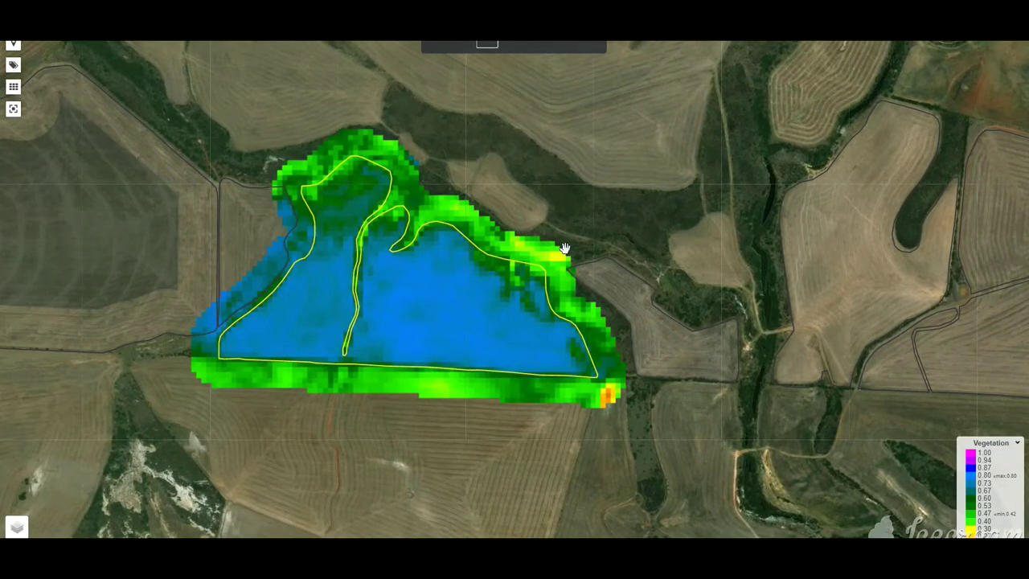
scroll(564, 249, up, 1)
drag(523, 238, 671, 211)
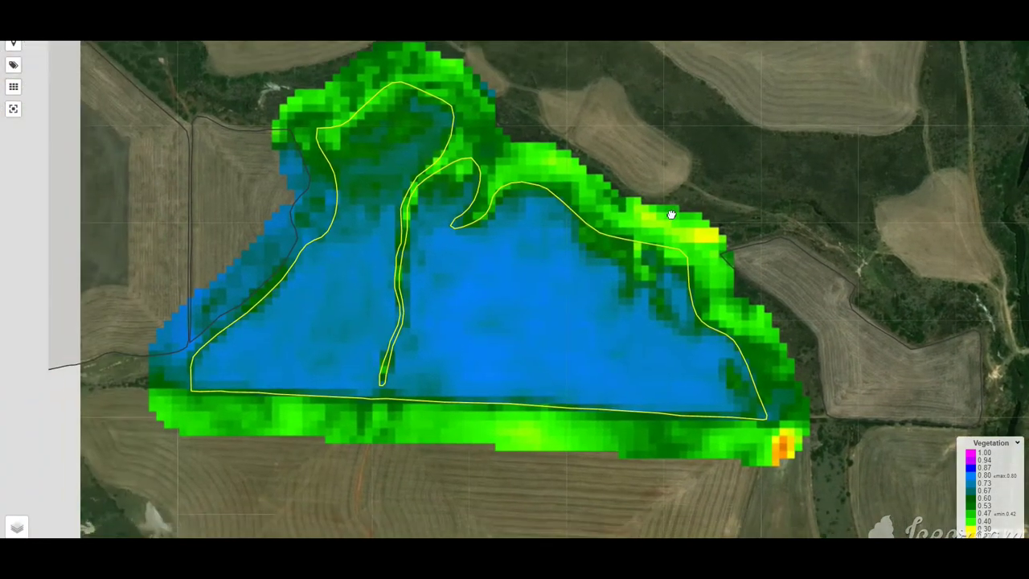
scroll(671, 213, down, 1)
scroll(670, 213, down, 2)
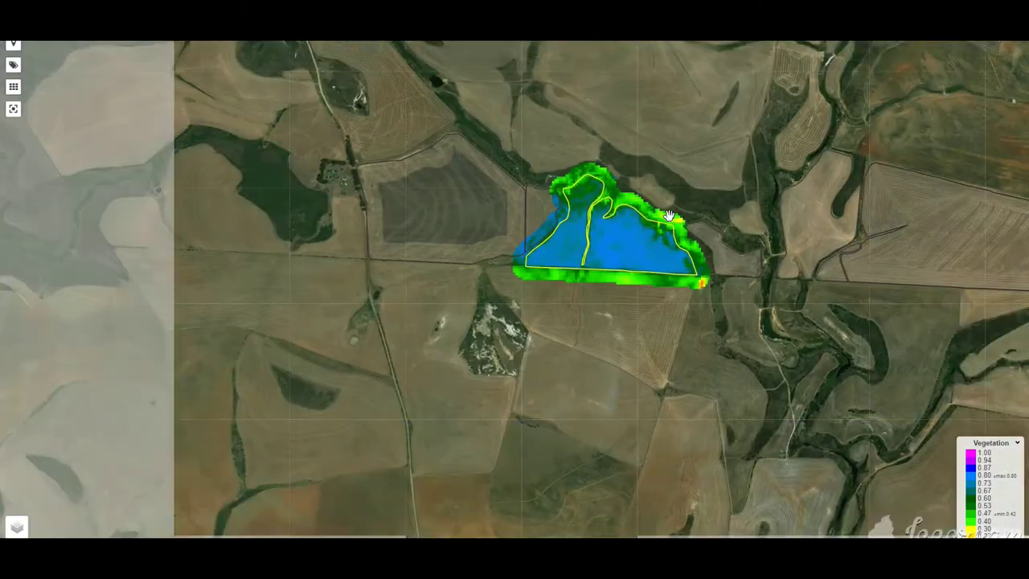
drag(724, 215, 661, 236)
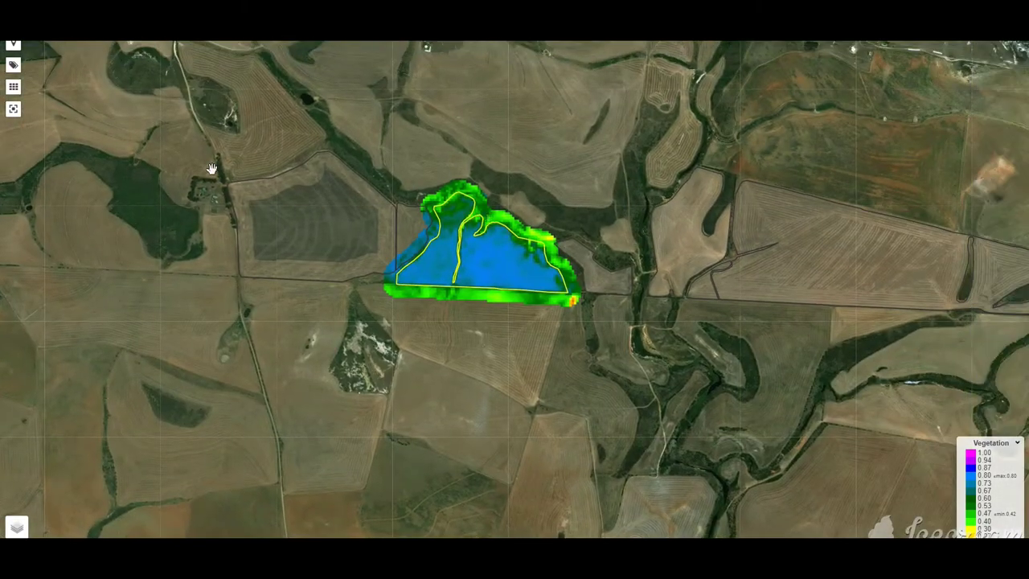
click(14, 110)
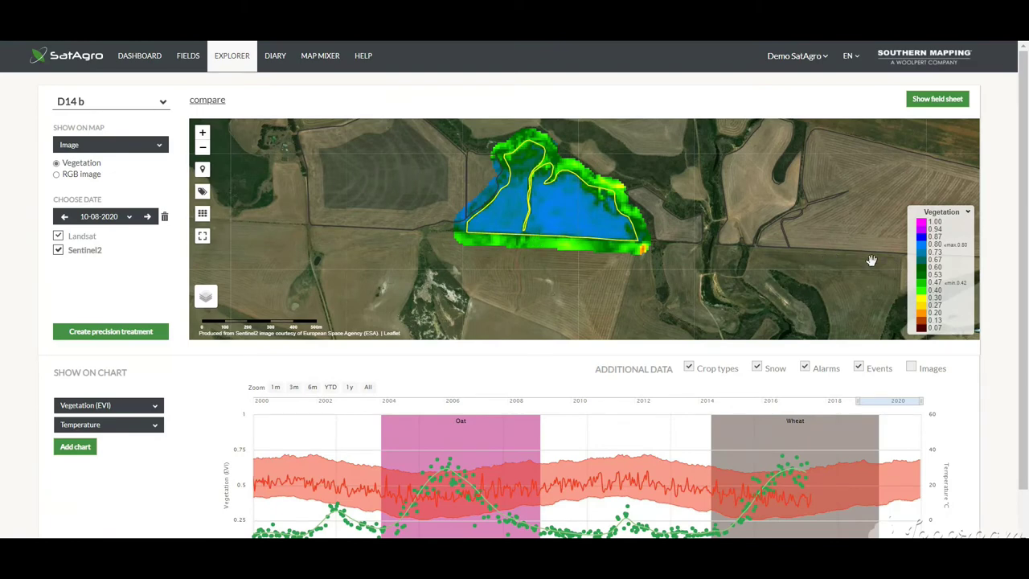
- Stretch the chart's time range to span Jan 2016 through Dec 2020
drag(1024, 271, 1025, 307)
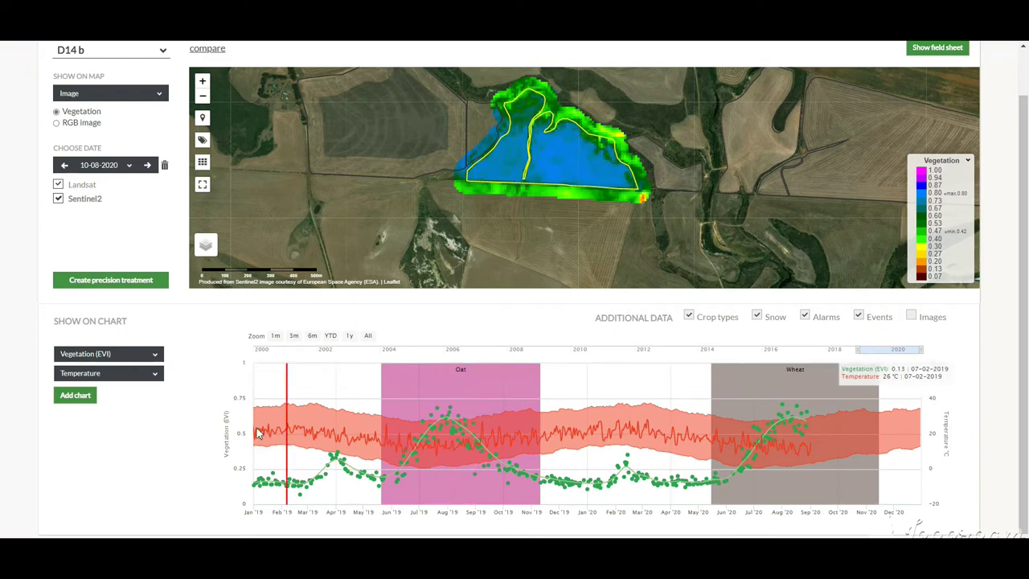
mouse_move(761, 434)
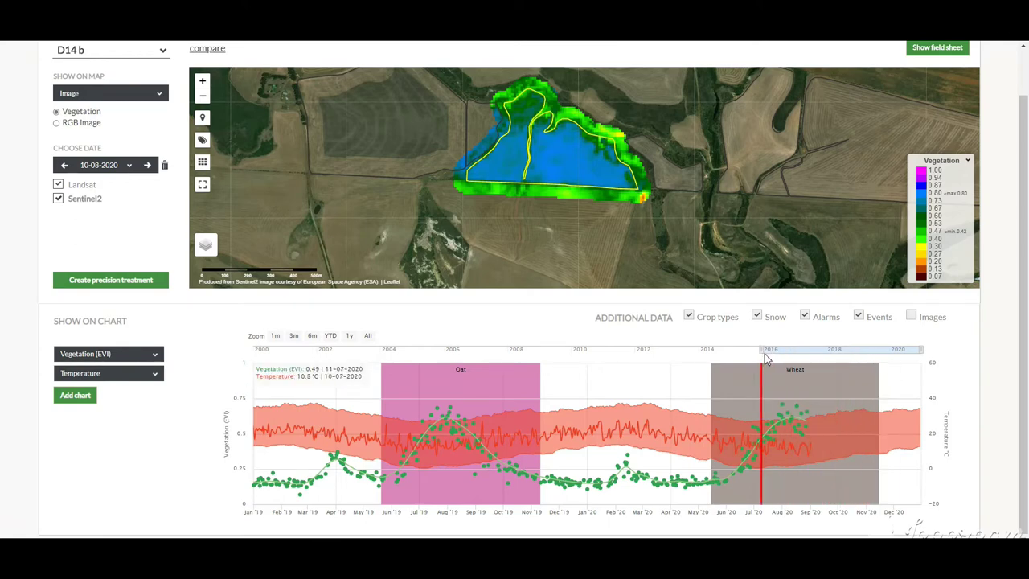
drag(765, 359, 760, 360)
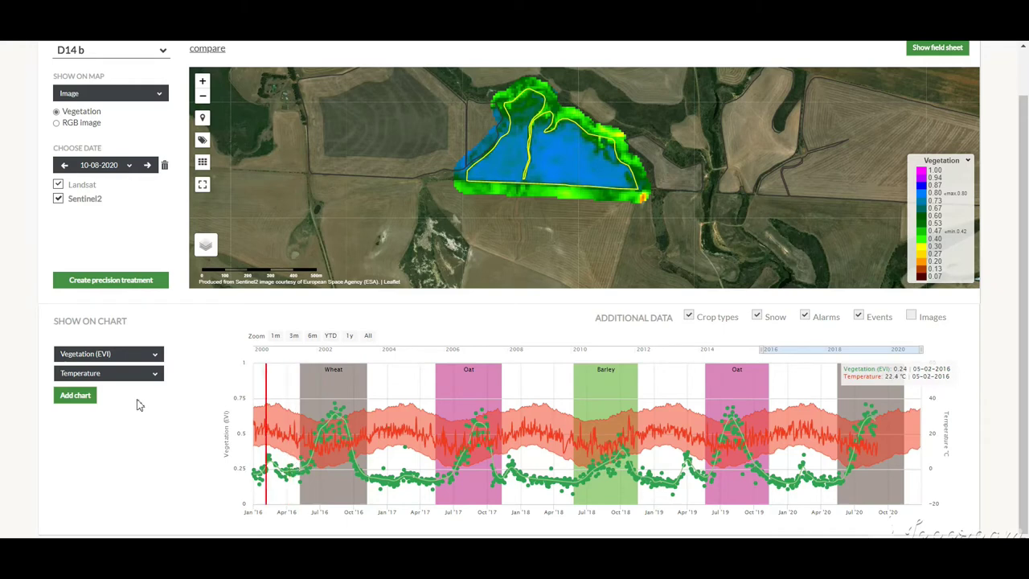
- Switch the chart's second series from temperature to accumulated precipitation
click(158, 379)
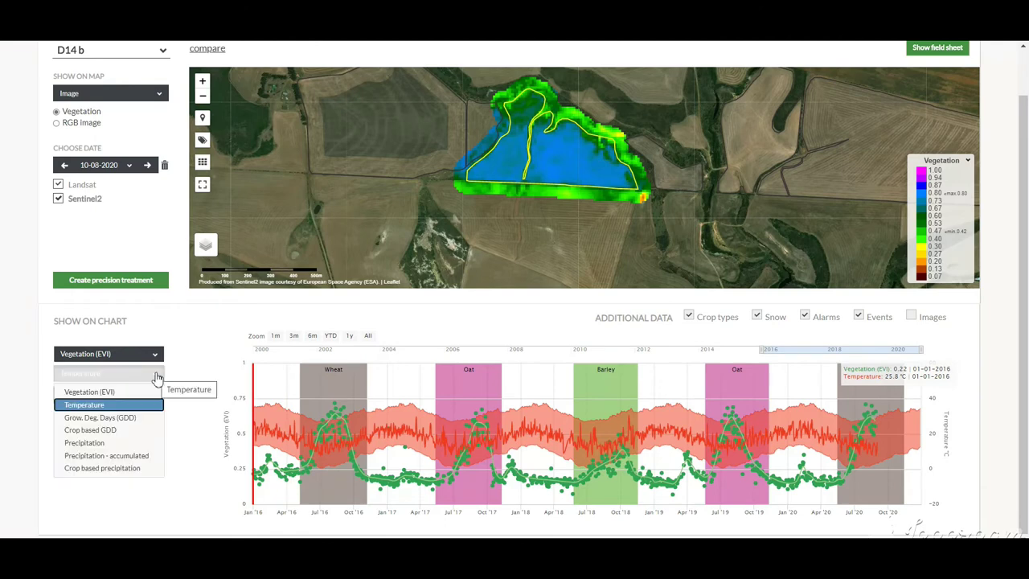
click(95, 444)
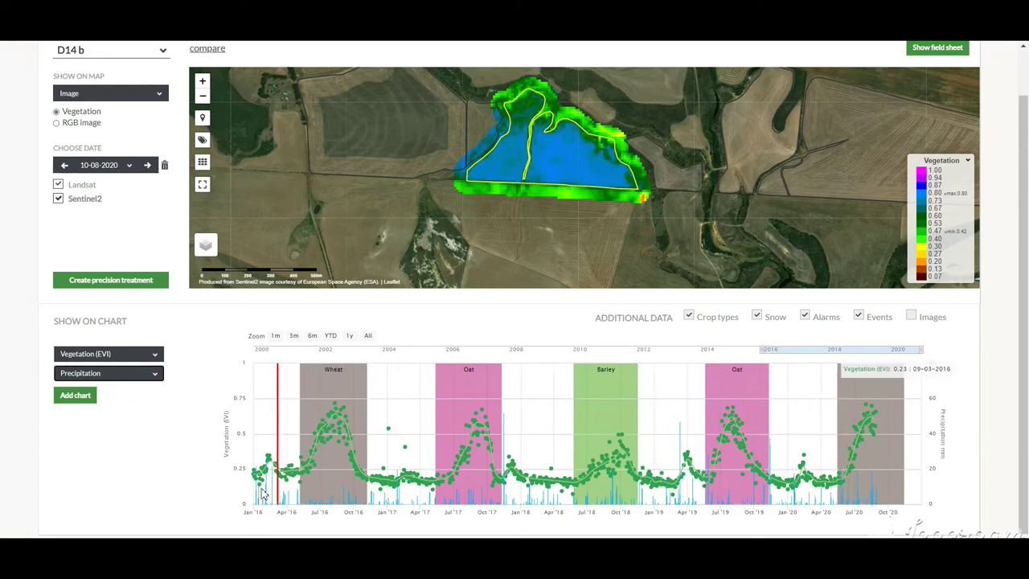
click(157, 378)
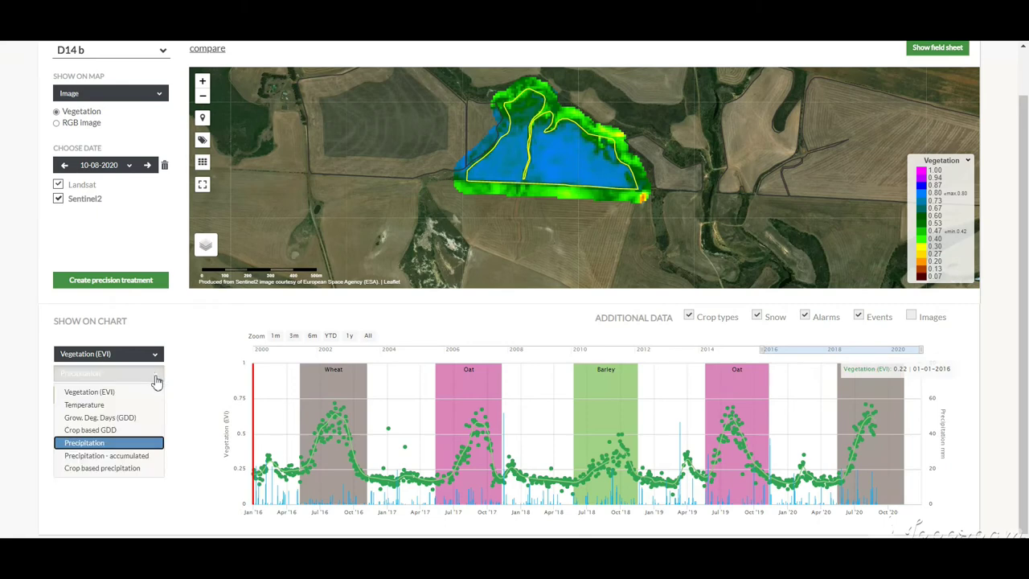
click(134, 456)
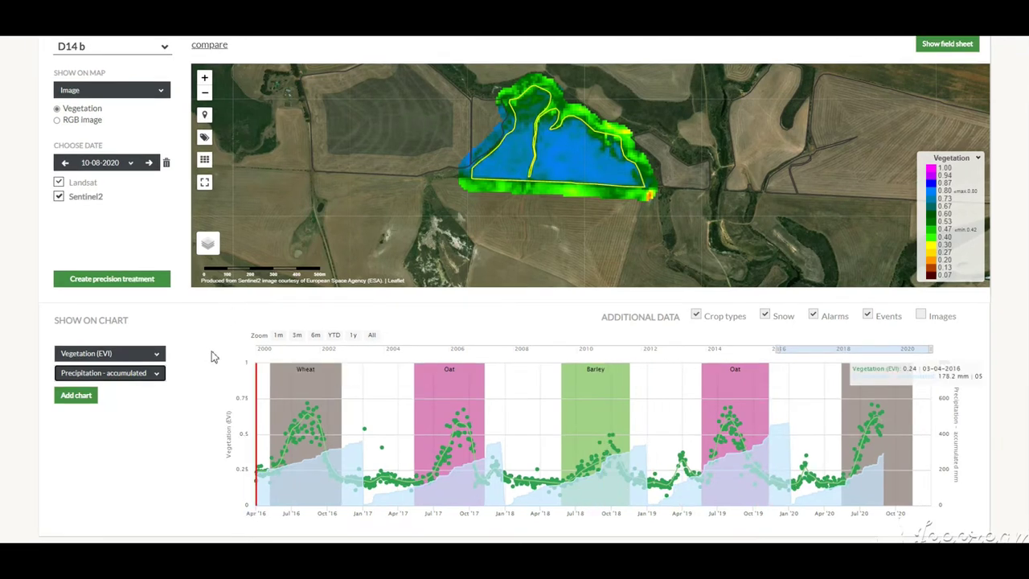
- Chart crop-based precipitation as the second series and load the 21-07-2020 image
click(159, 375)
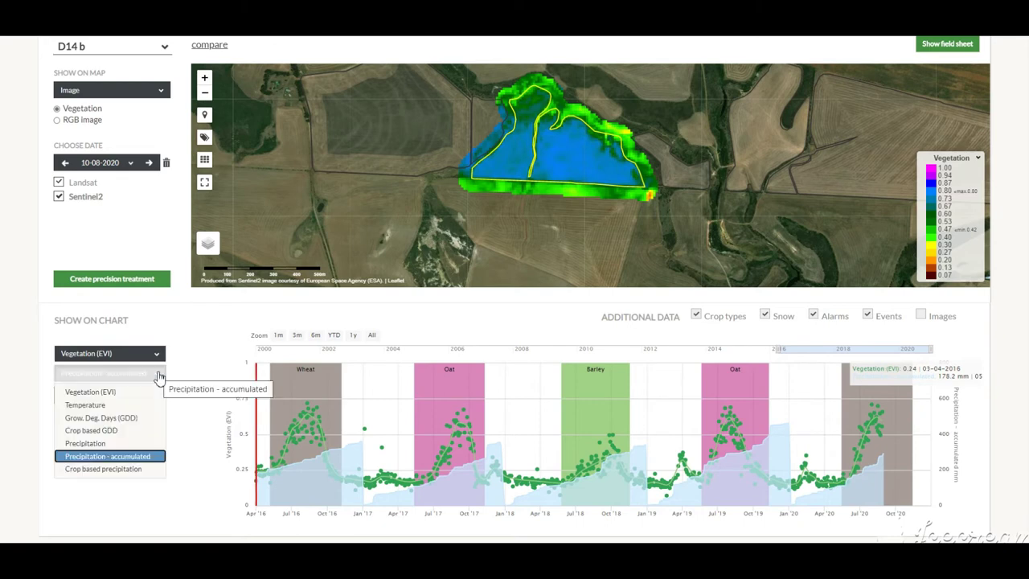
click(121, 469)
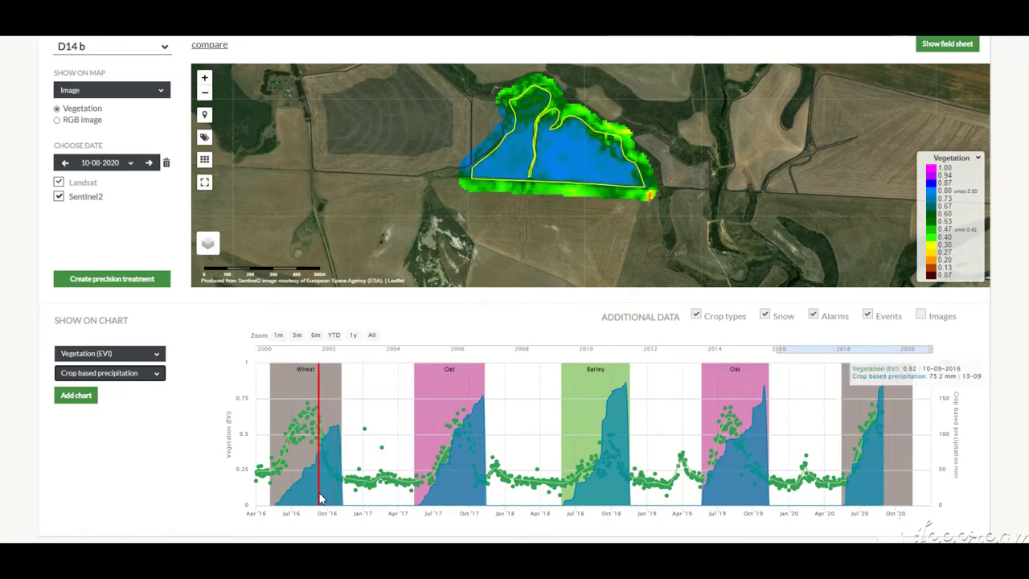
click(883, 475)
scroll(481, 305, up, 1)
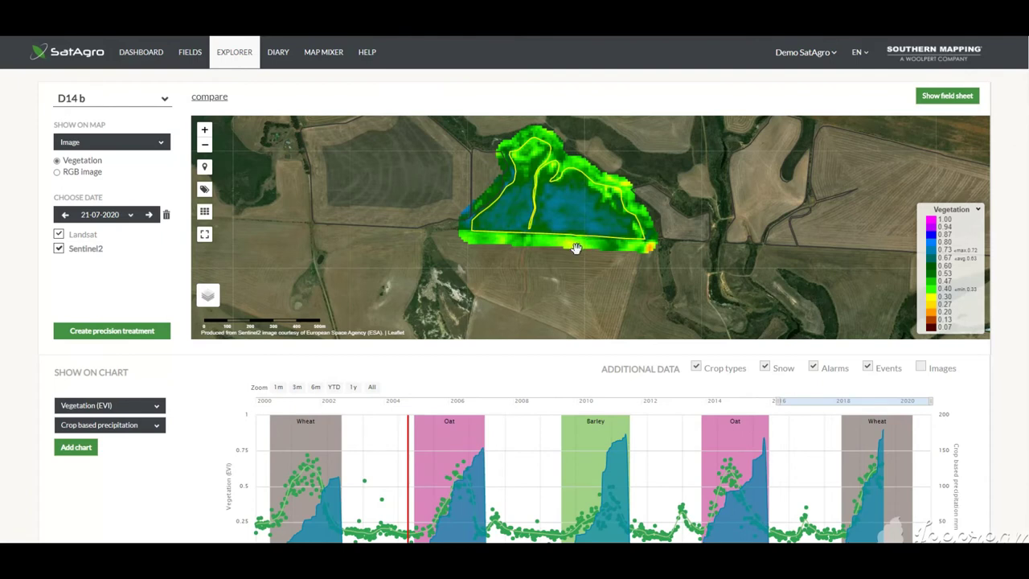
- Start a new fertilization precision treatment for D14 b from the 21-07-2020 NDVI image
drag(575, 247, 579, 273)
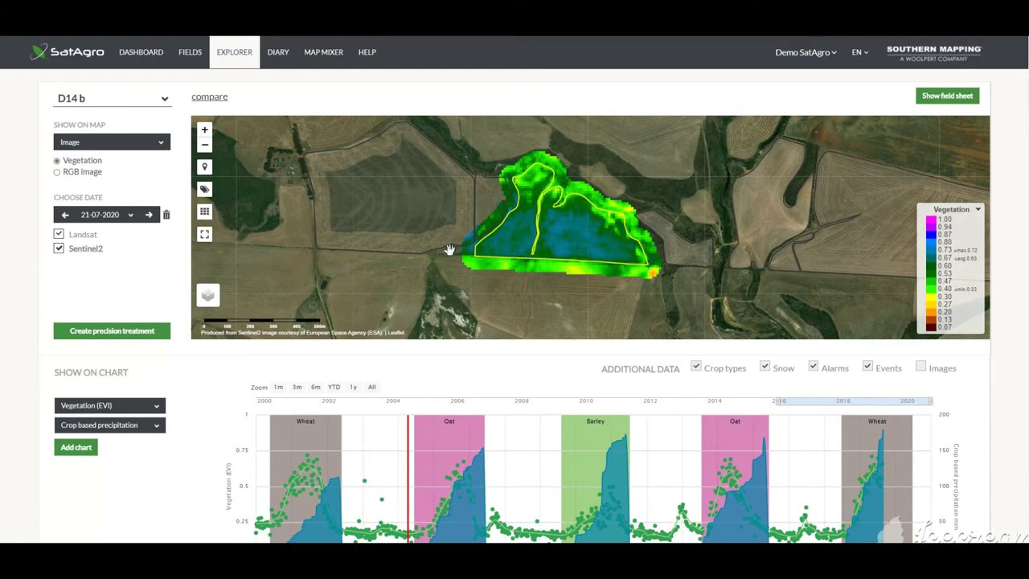
click(107, 320)
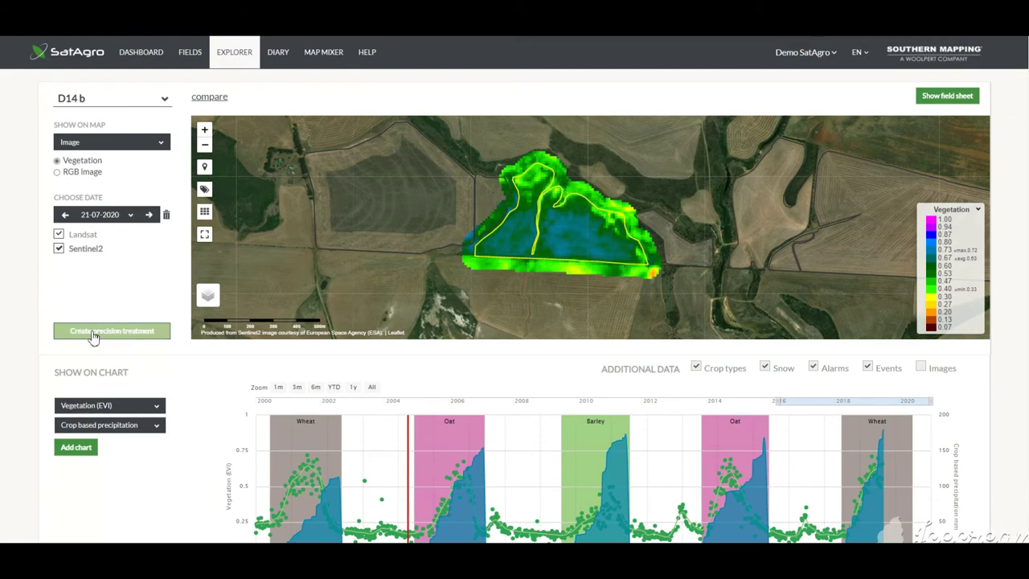
click(108, 333)
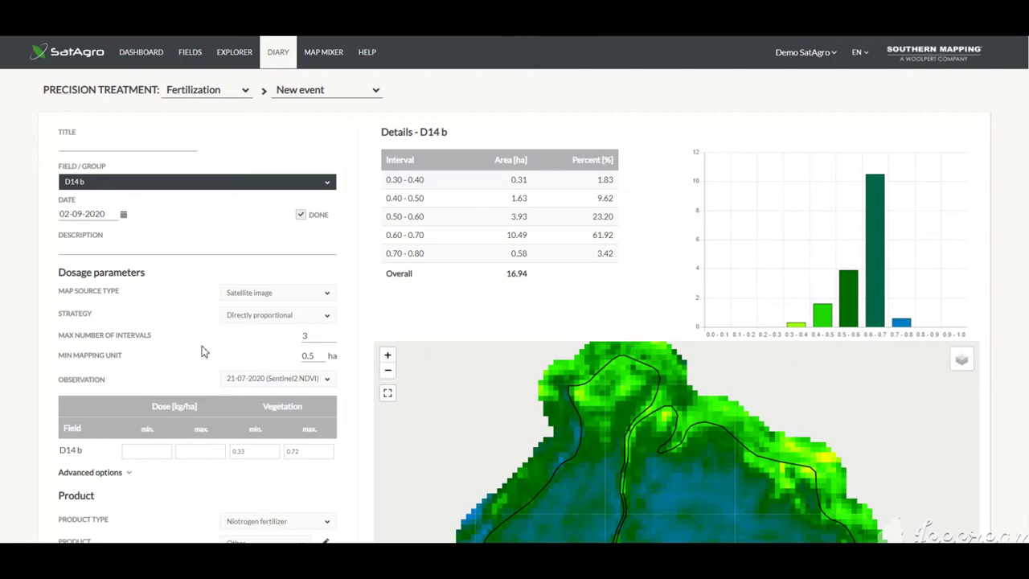
- Set Max number of intervals to 5, Dose min to 50 and Dose max to 250 kg/ha
double_click(312, 335)
click(154, 453)
text(50)
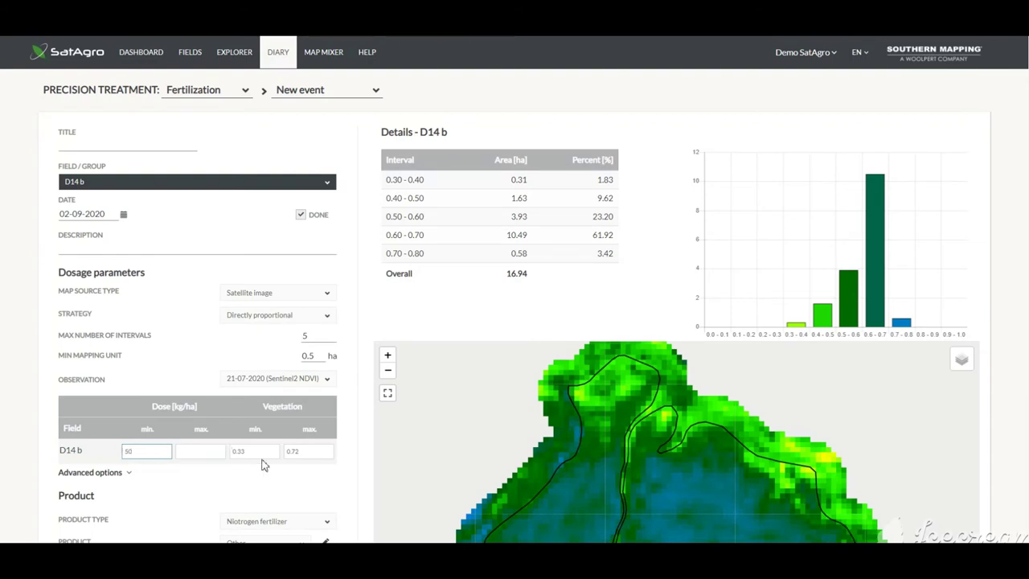
click(209, 453)
text(0)
scroll(215, 393, down, 2)
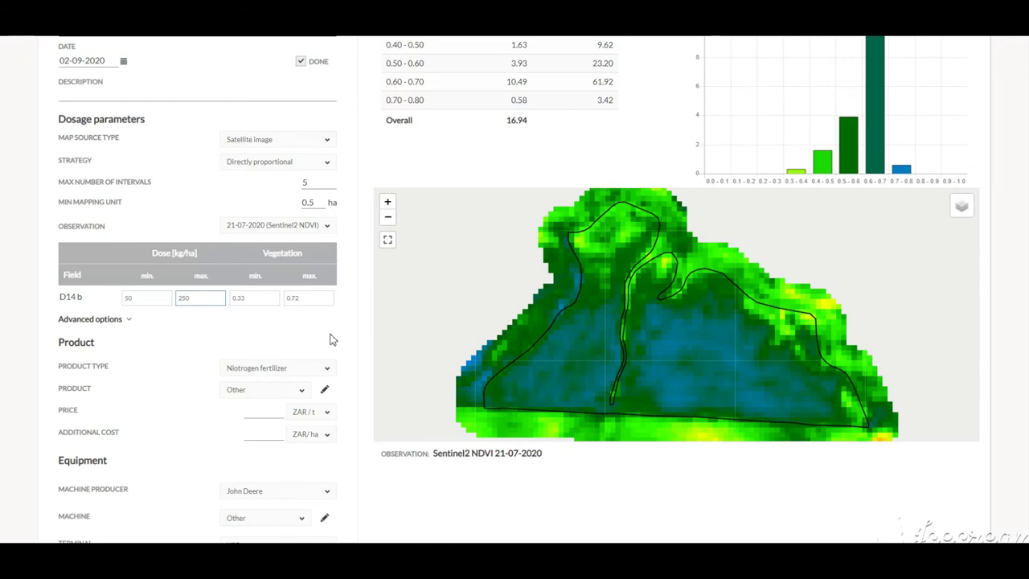
- Set the product type to Nitrogen fertilizers with sulfur, priced at 2500 ZAR/t
click(328, 369)
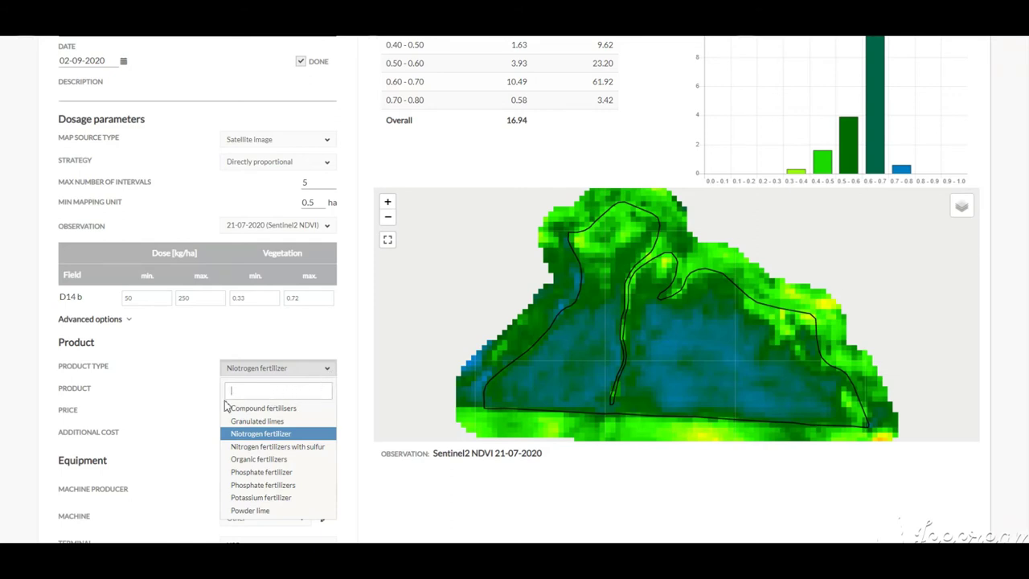
click(265, 447)
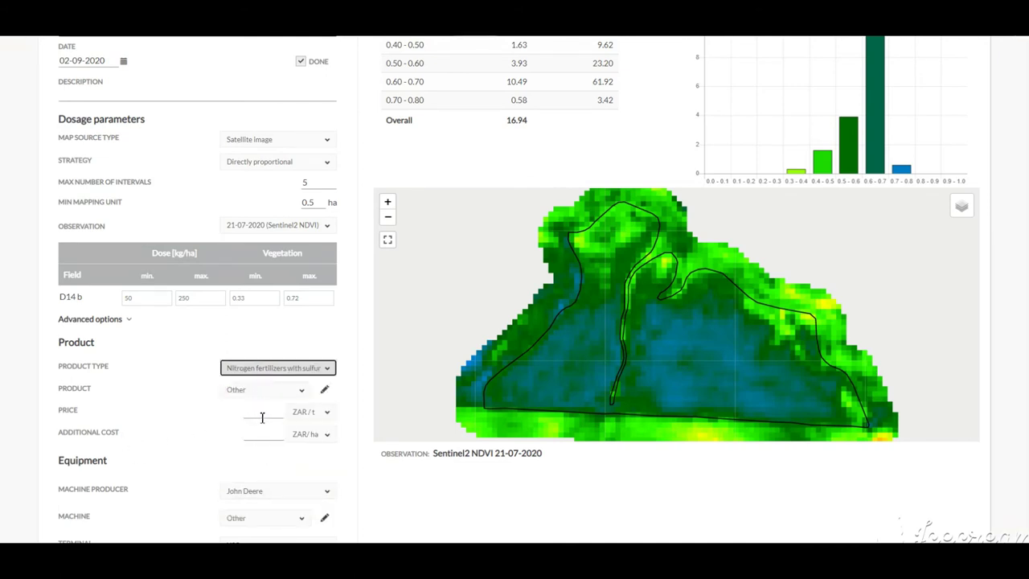
click(264, 412)
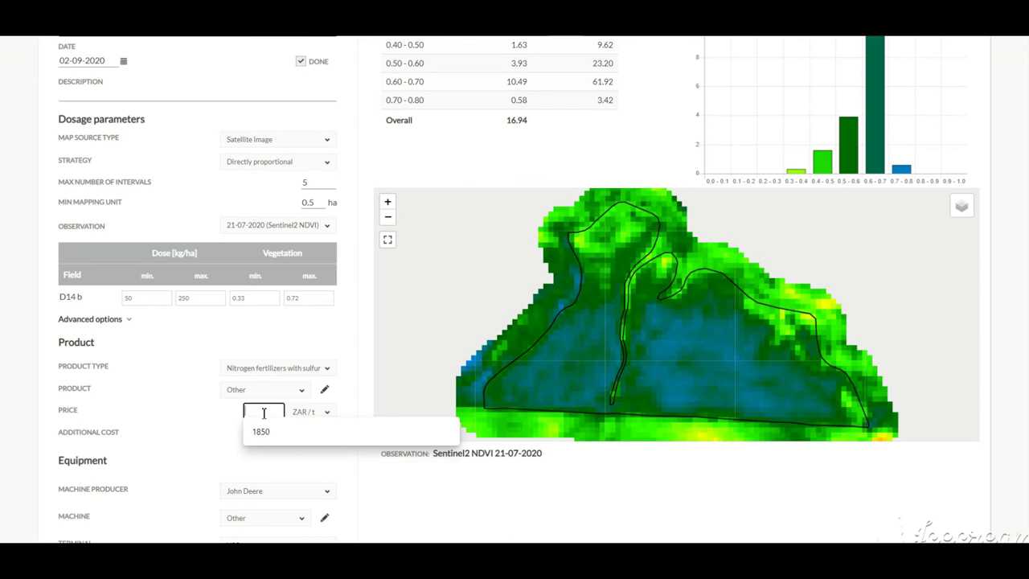
text(250)
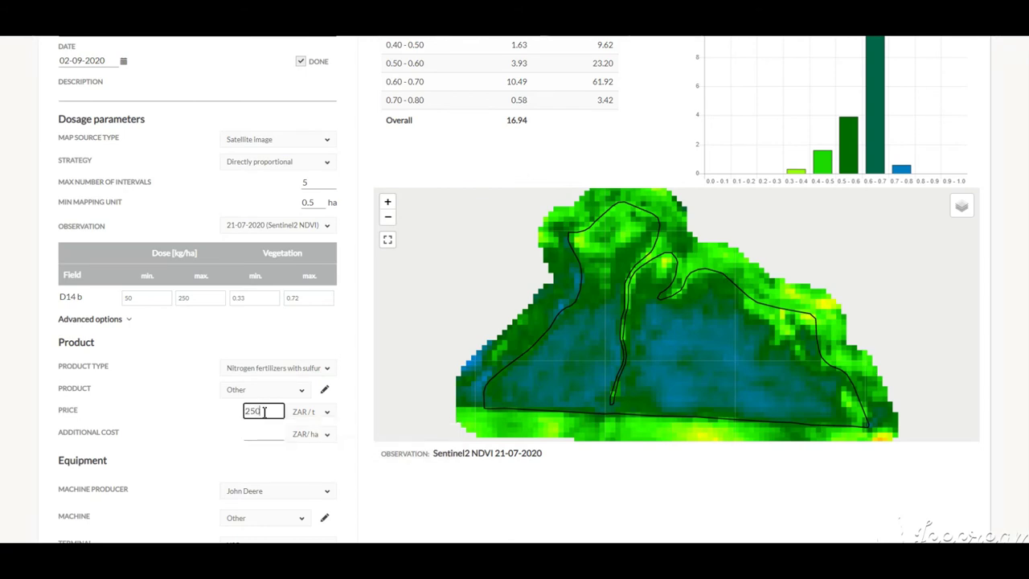
text(0)
click(197, 443)
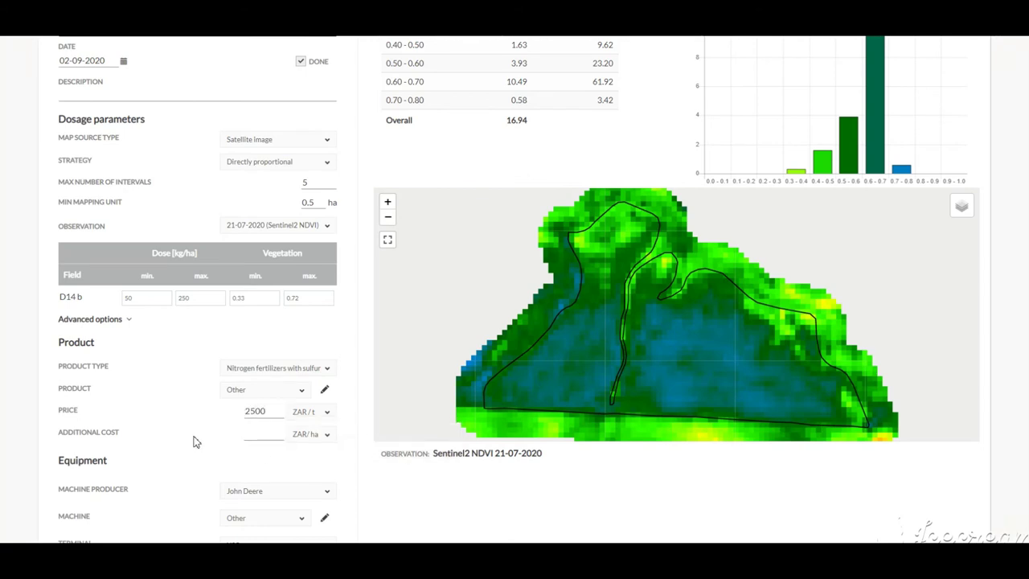
- Enter an additional cost of 250 ZAR per hectare
click(270, 435)
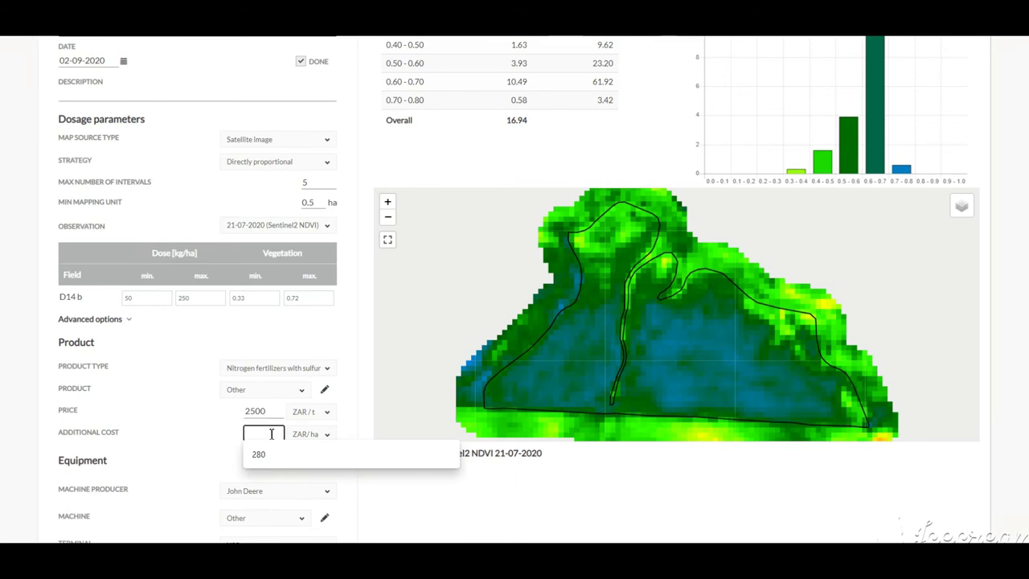
text(250)
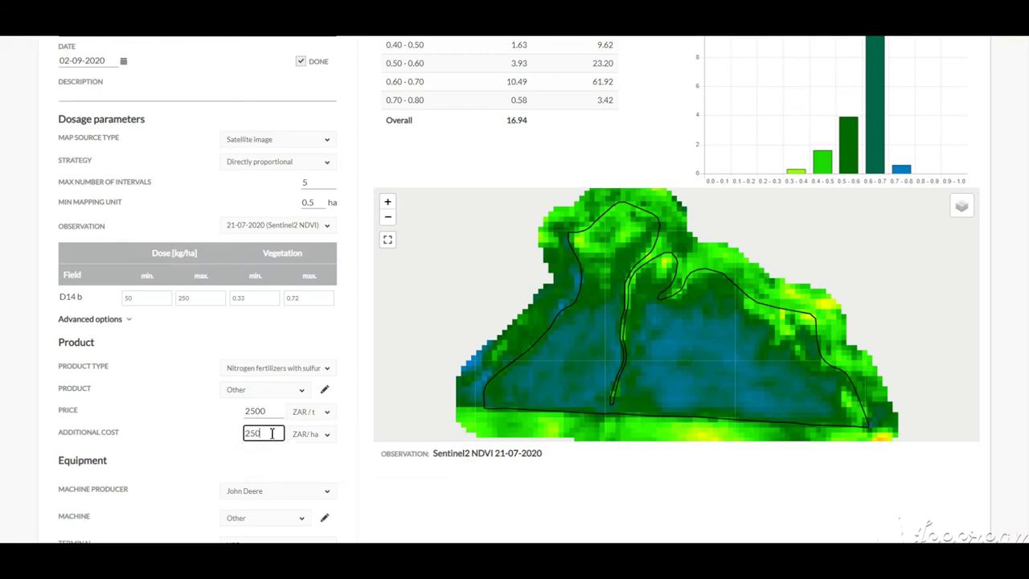
click(192, 441)
- Keep John Deere as the machine producer
scroll(186, 425, down, 2)
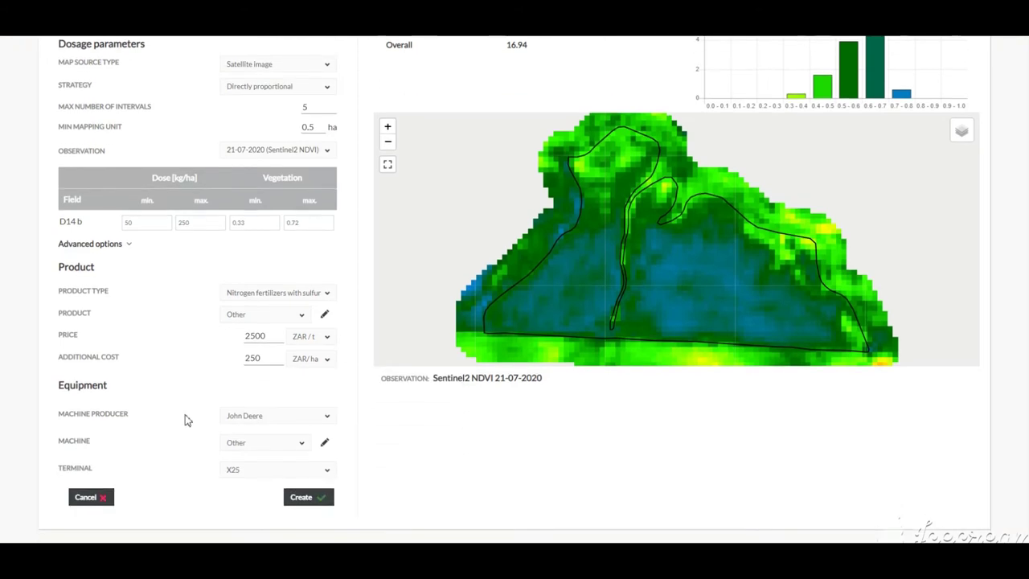
click(330, 420)
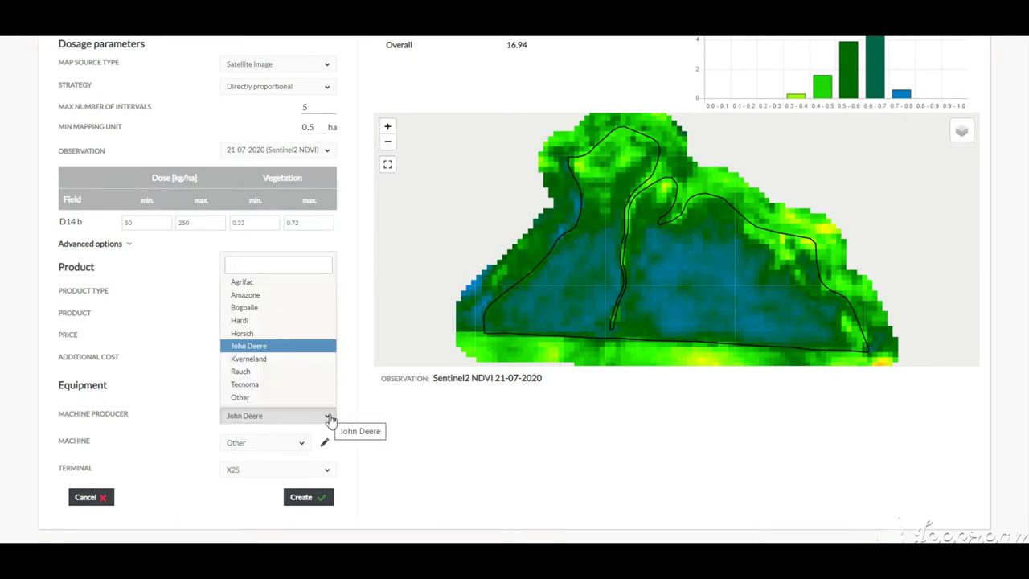
click(296, 347)
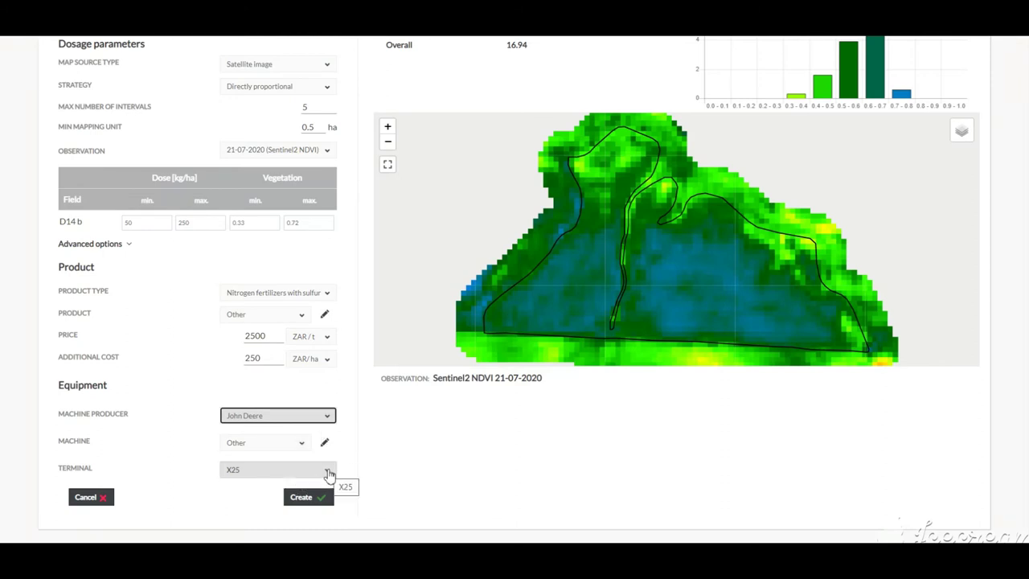
- Change the terminal from X25 to X30
click(329, 473)
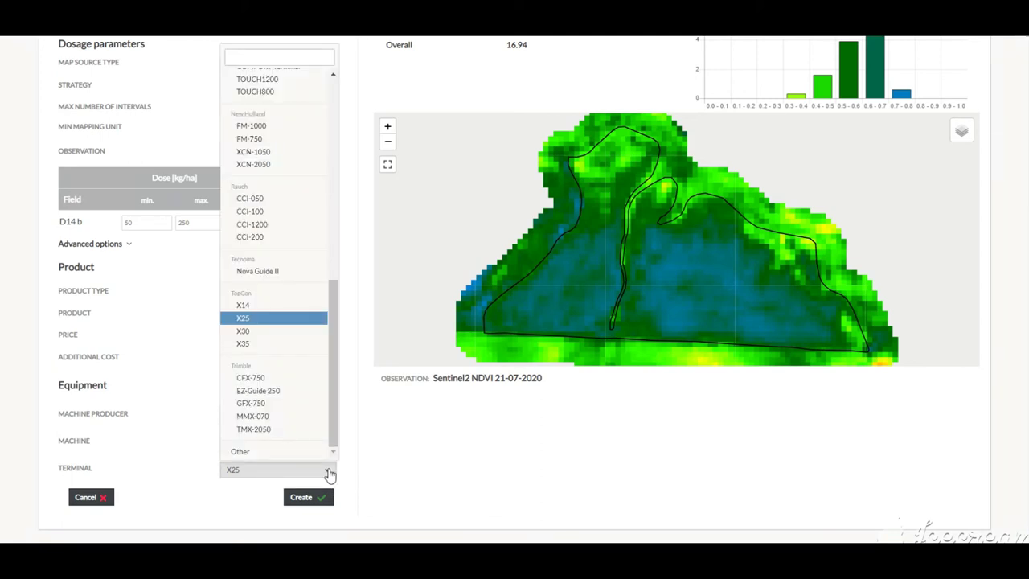
scroll(329, 341, up, 1)
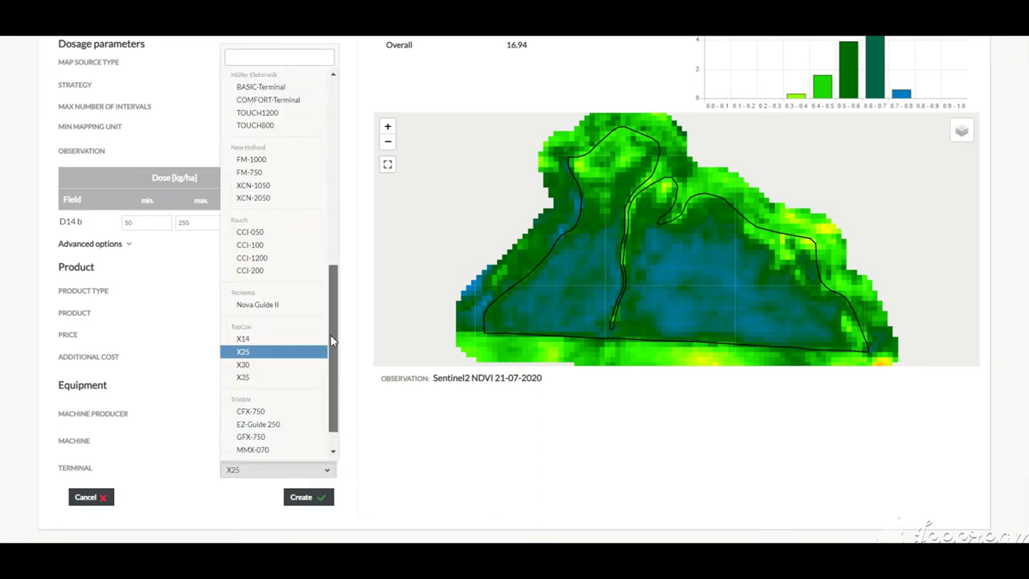
drag(331, 341, 328, 156)
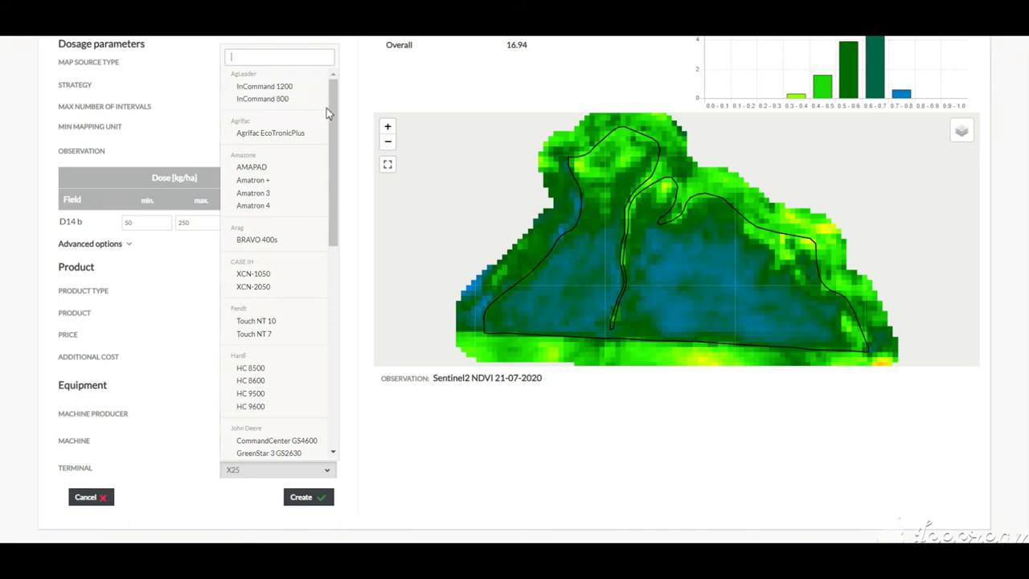
drag(332, 131, 348, 266)
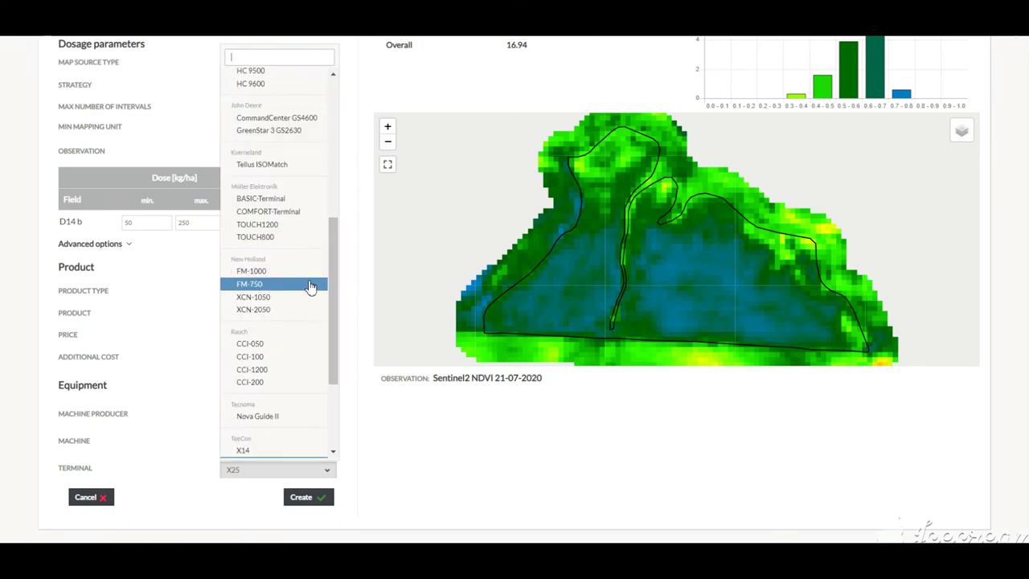
drag(334, 342, 336, 383)
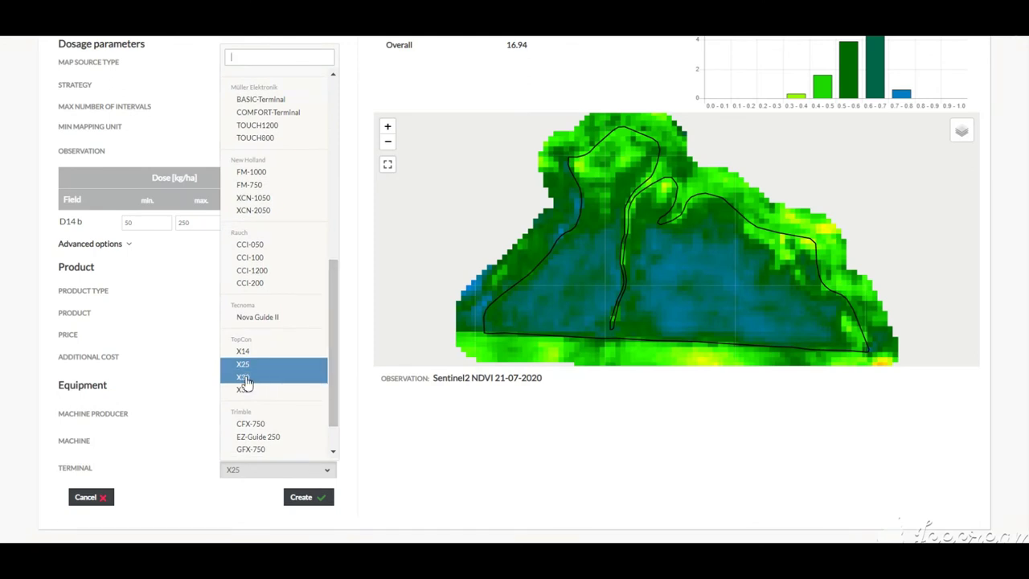
click(249, 378)
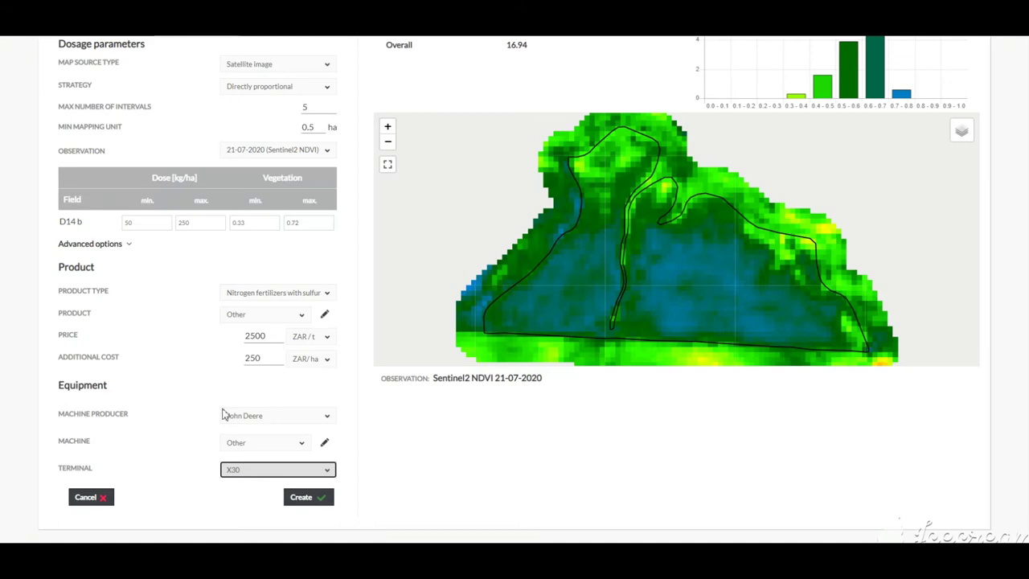
- Create the NS VRA map and confirm the event creation
click(302, 499)
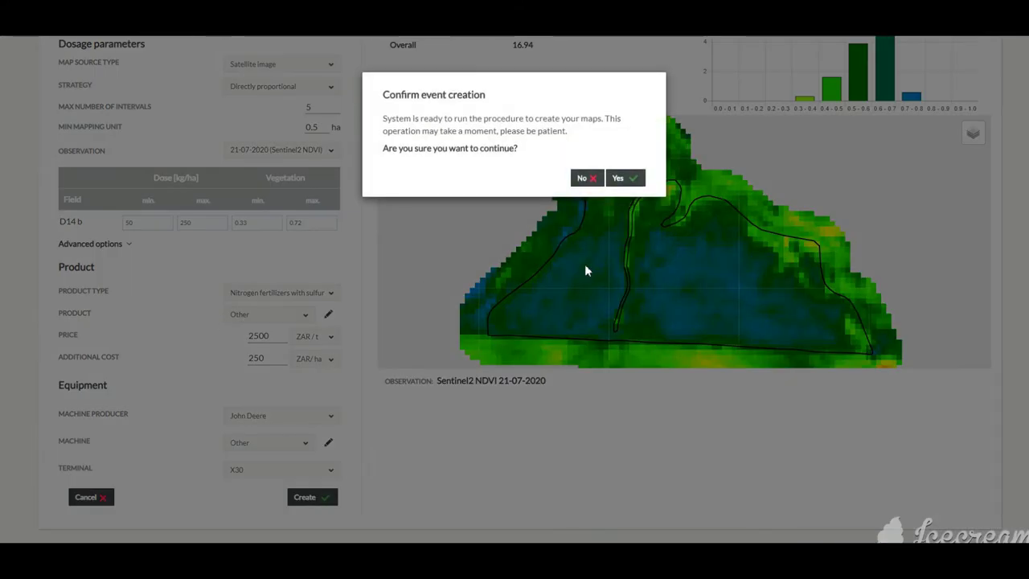
click(624, 179)
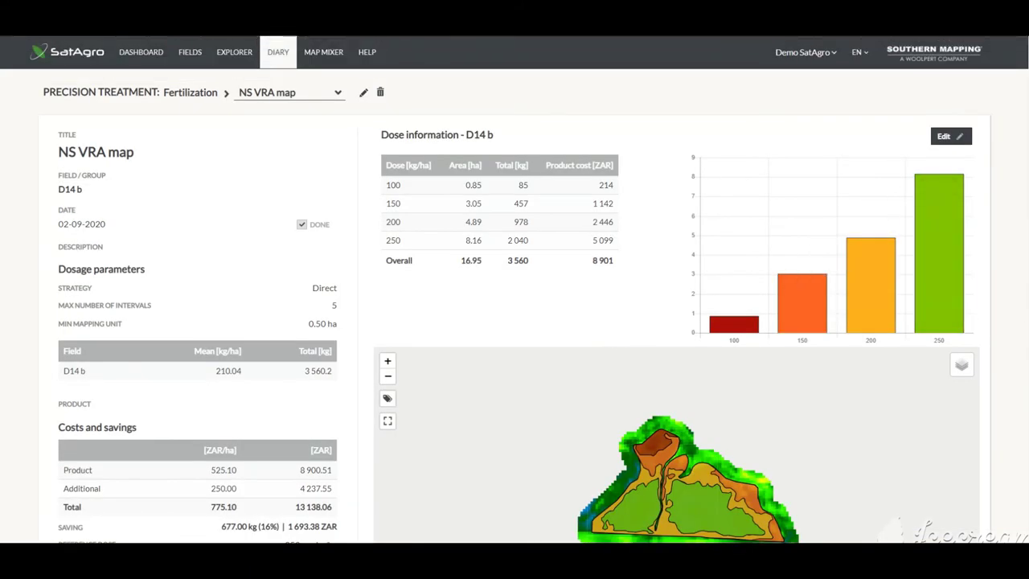
- Scroll through the NS VRA map summary and view its Download export formats
scroll(515, 290, down, 2)
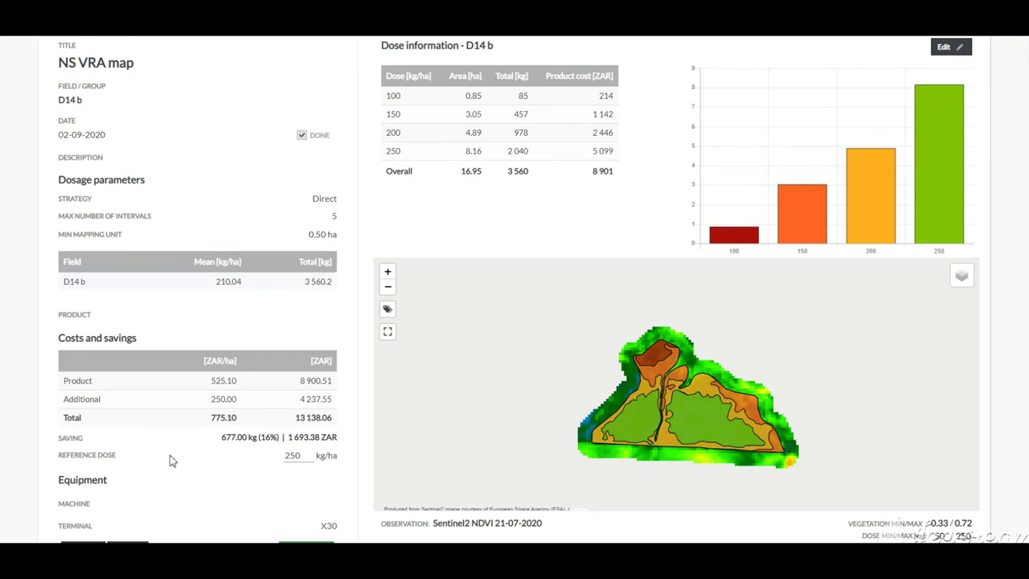
scroll(172, 454, down, 1)
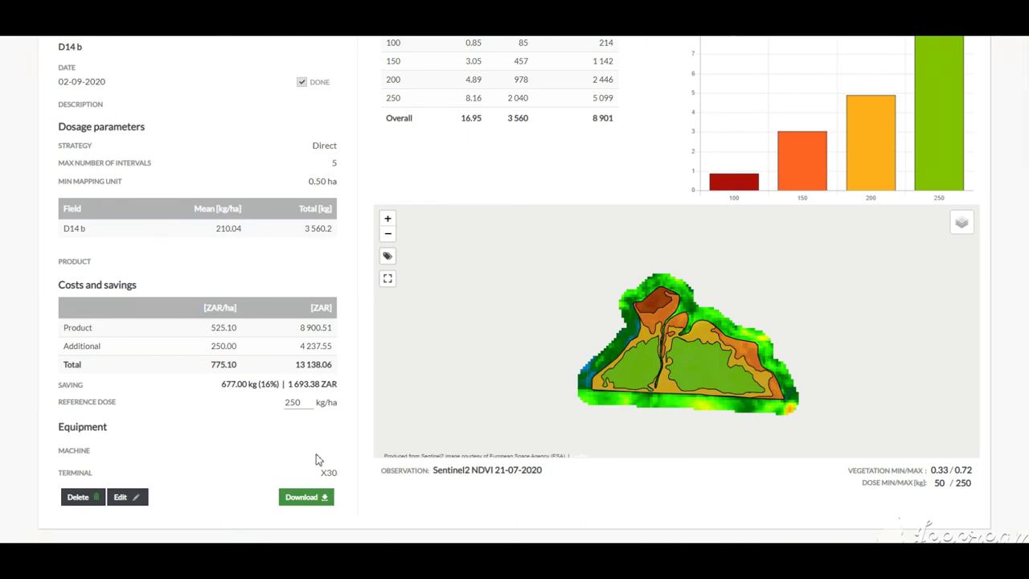
click(290, 503)
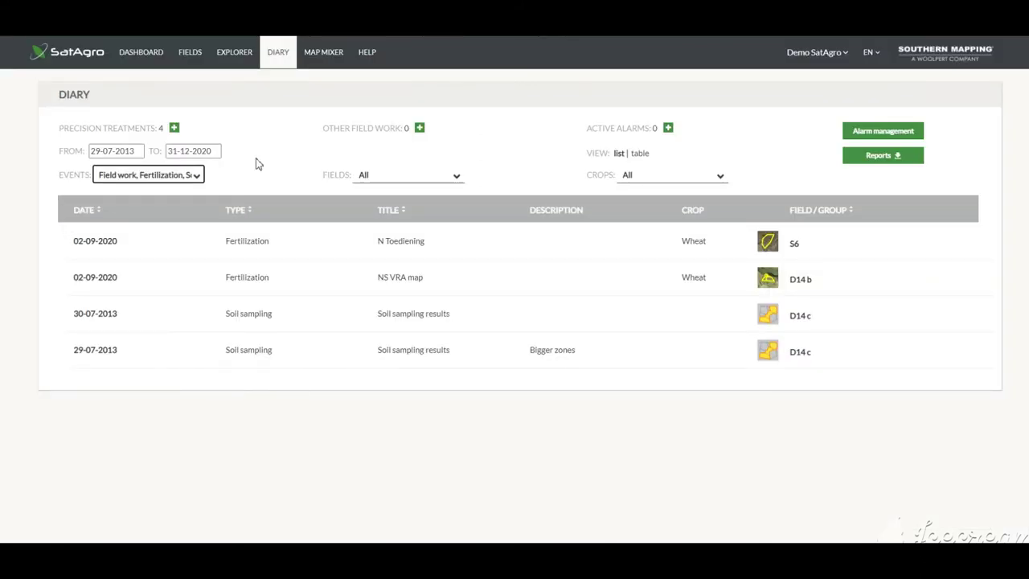
click(197, 177)
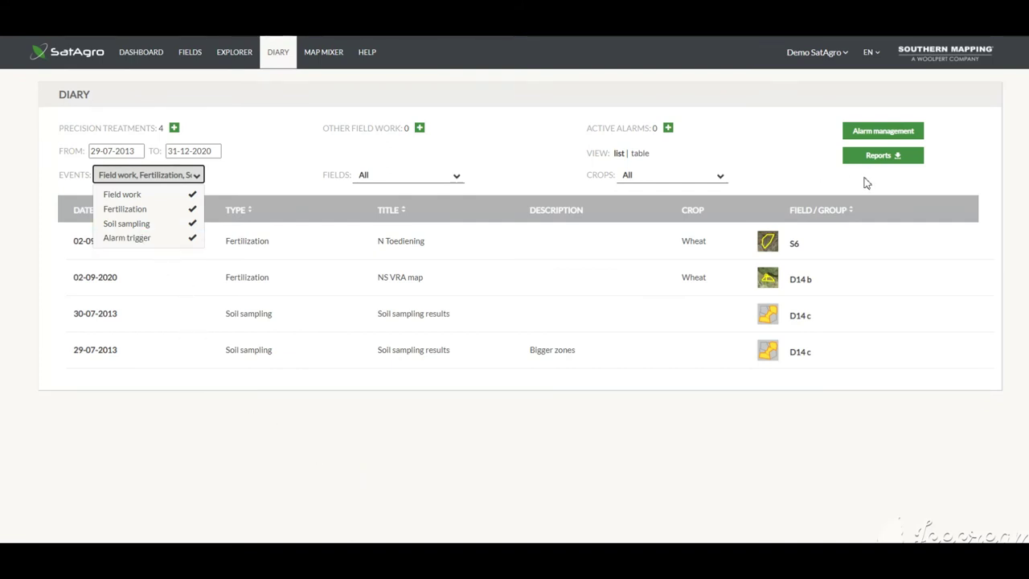
click(886, 159)
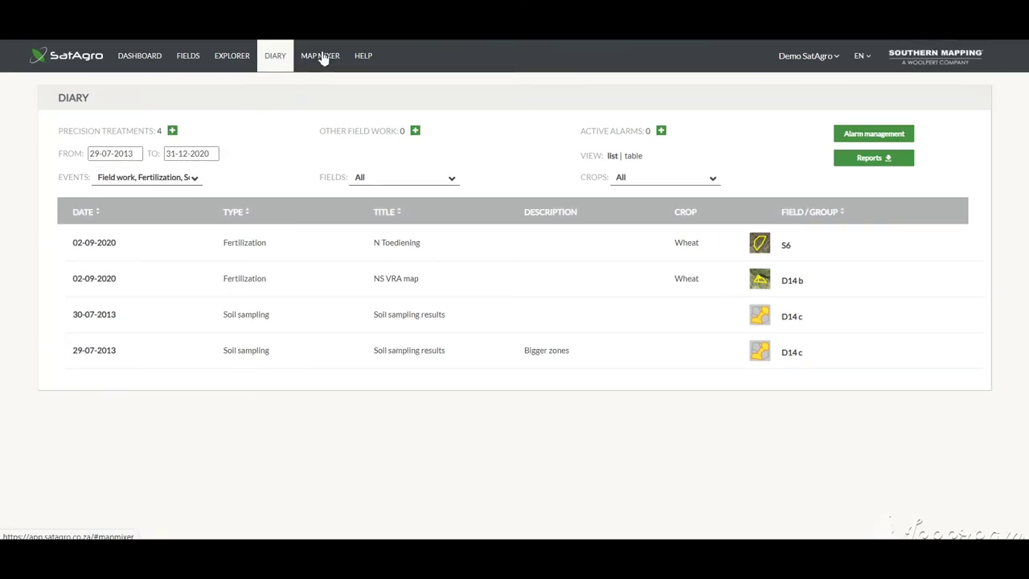
- Browse the Map Mixer's new mixed layer types, then go to the Help page
click(320, 59)
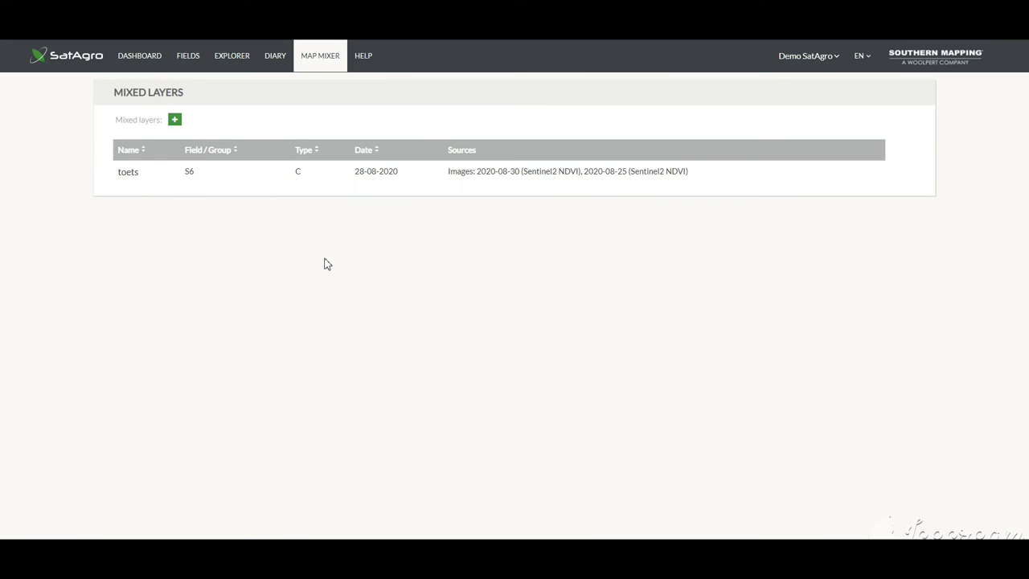
click(174, 120)
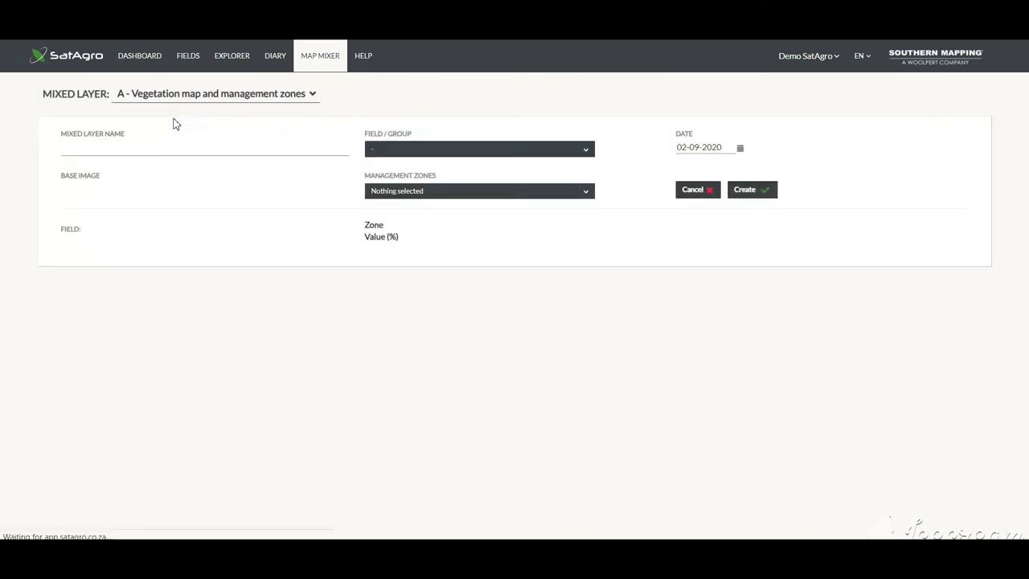
click(312, 95)
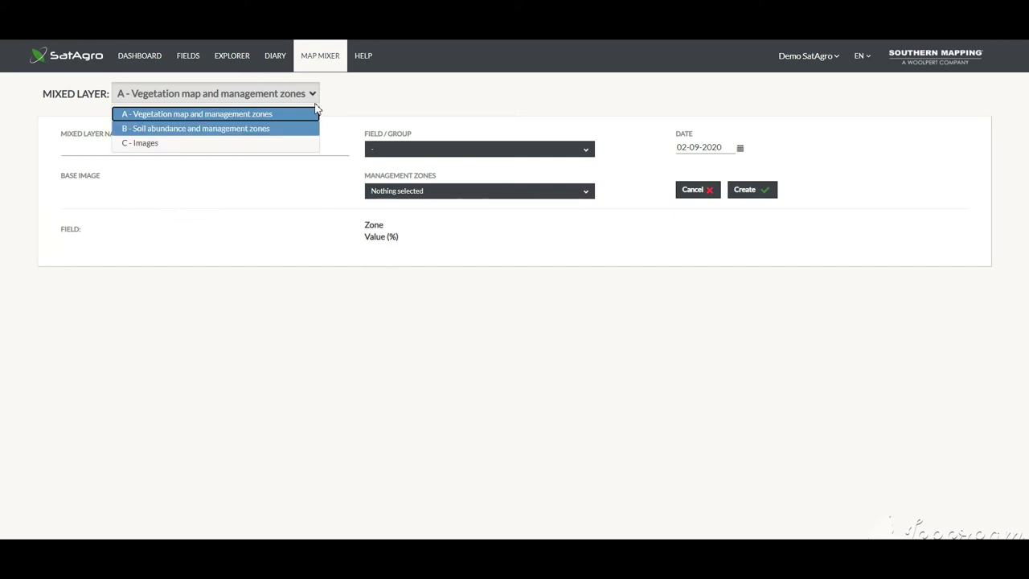
click(366, 58)
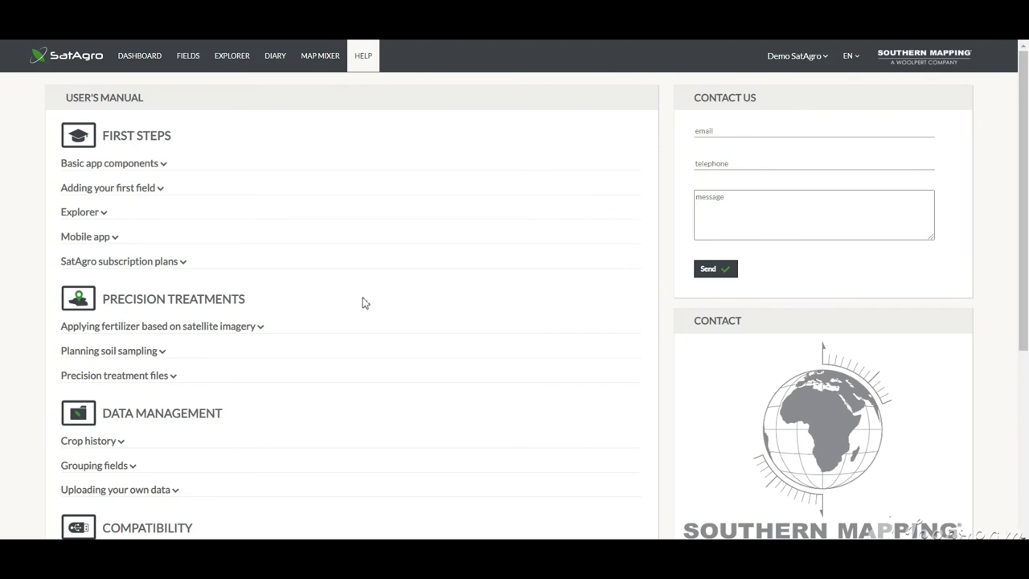
- Scroll the Help page down to the Data provided by SatAgro topics
scroll(366, 304, down, 2)
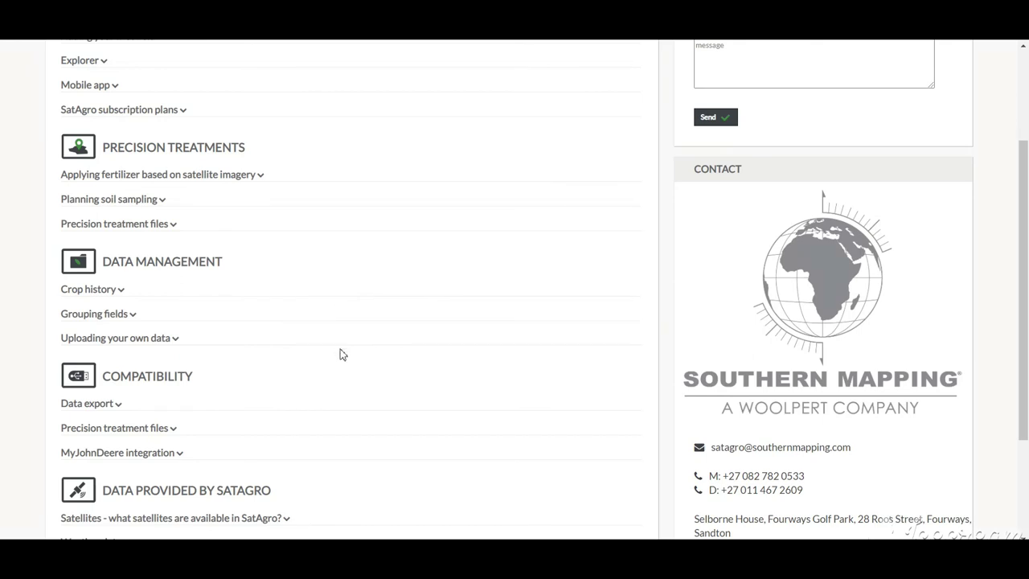
scroll(341, 350, down, 2)
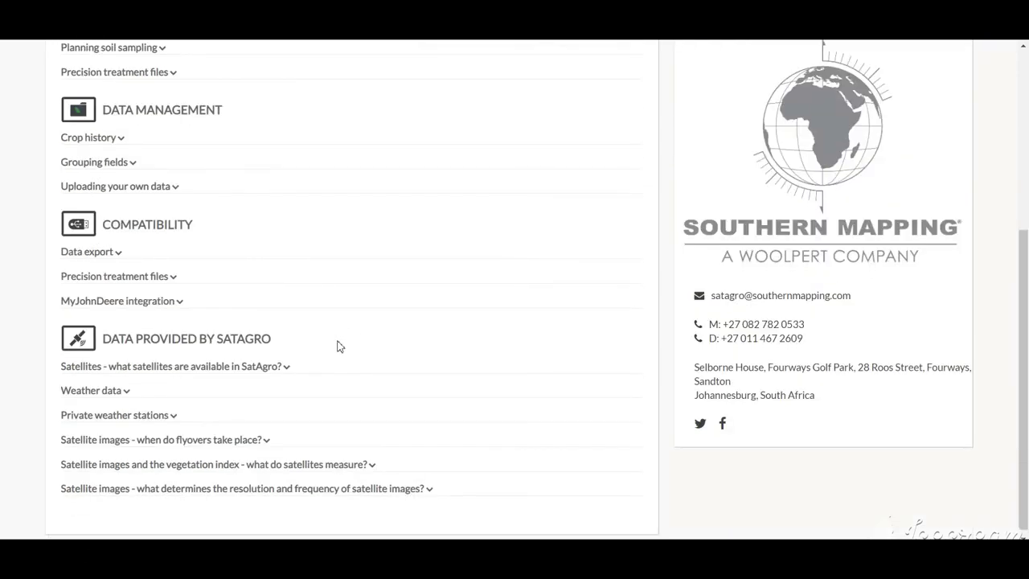